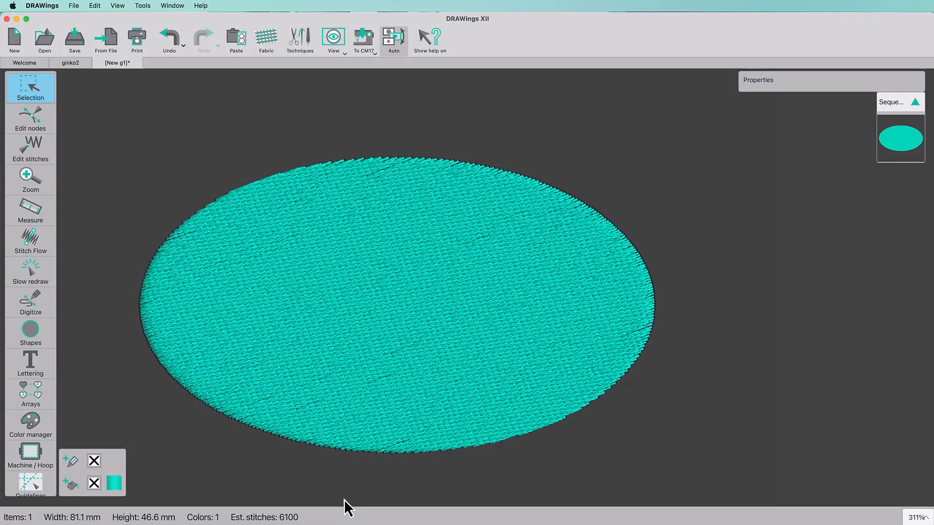
# - Change the teal ellipse's fill from Step to Piping and disable its custom density
pyautogui.click(389, 356)
pyautogui.click(888, 119)
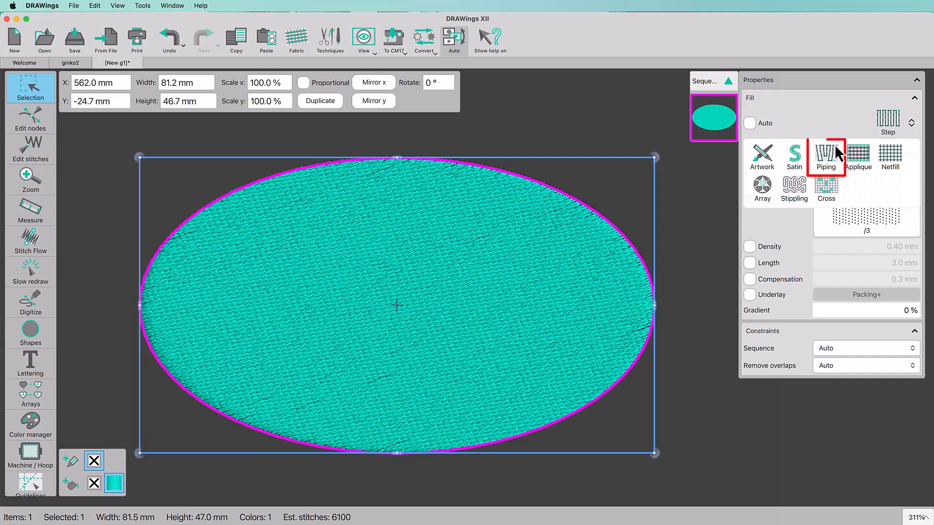
pyautogui.click(826, 163)
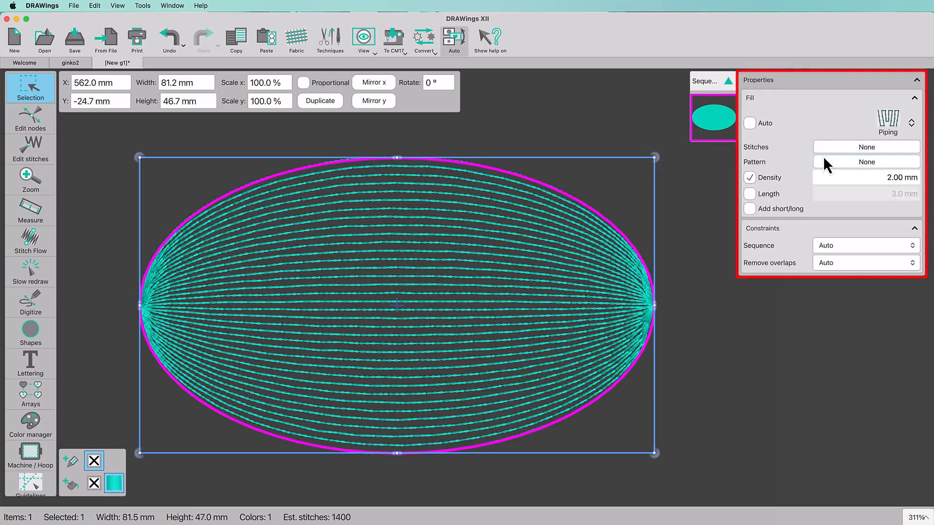
pyautogui.click(750, 177)
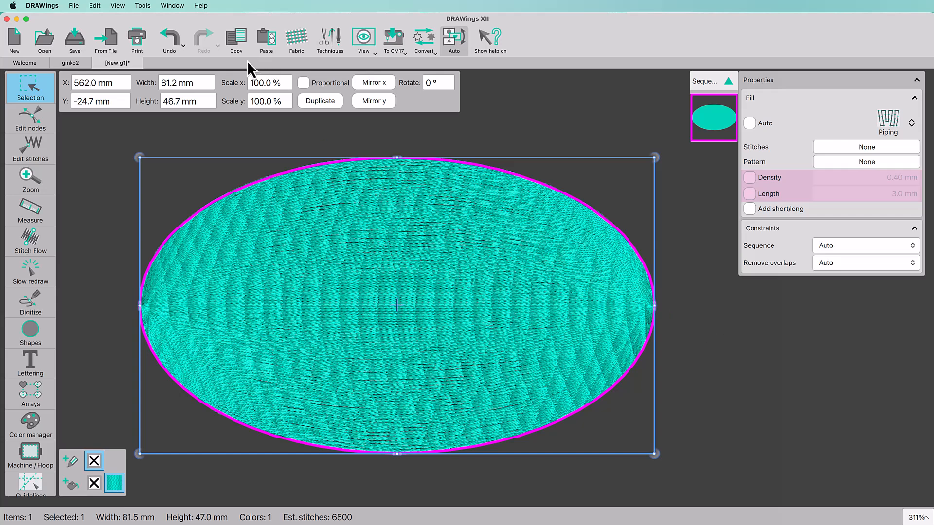
# - Set the design's fabric to the Ultra Light embroidery category and apply it
pyautogui.click(292, 43)
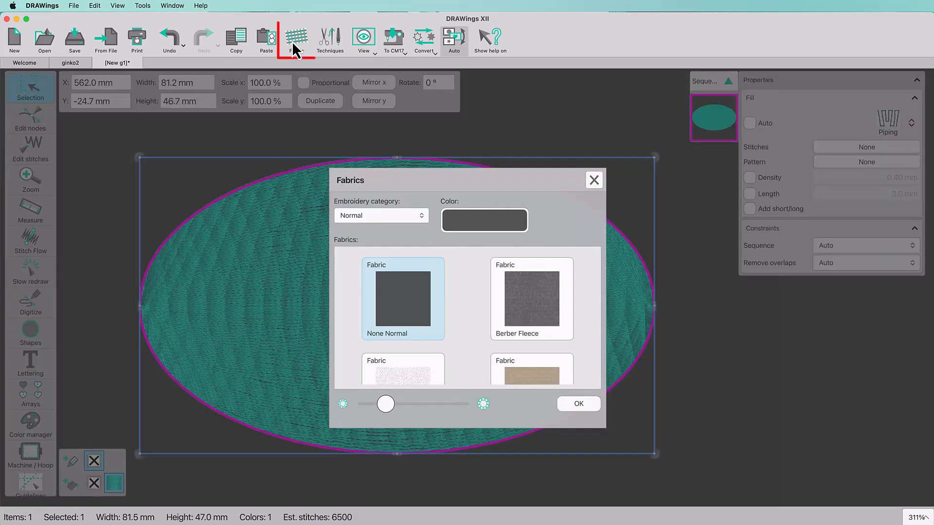
pyautogui.click(390, 219)
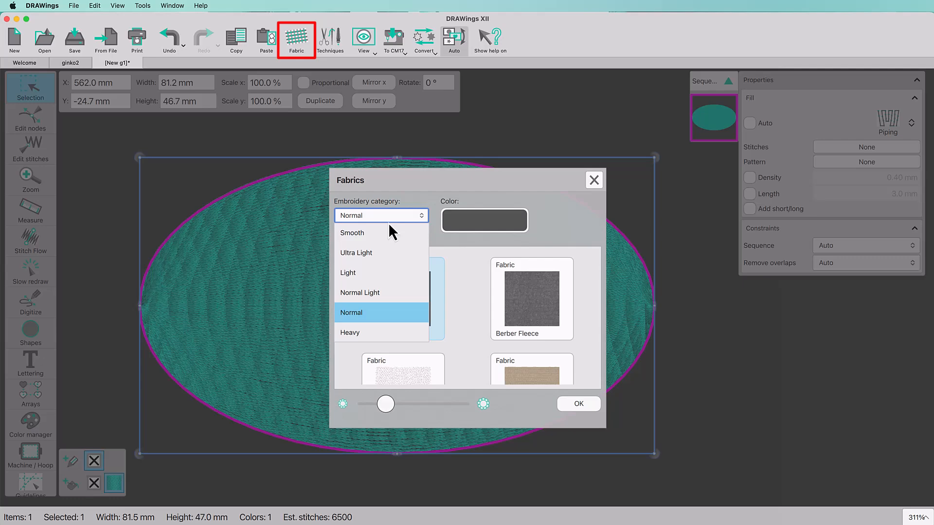
pyautogui.click(372, 253)
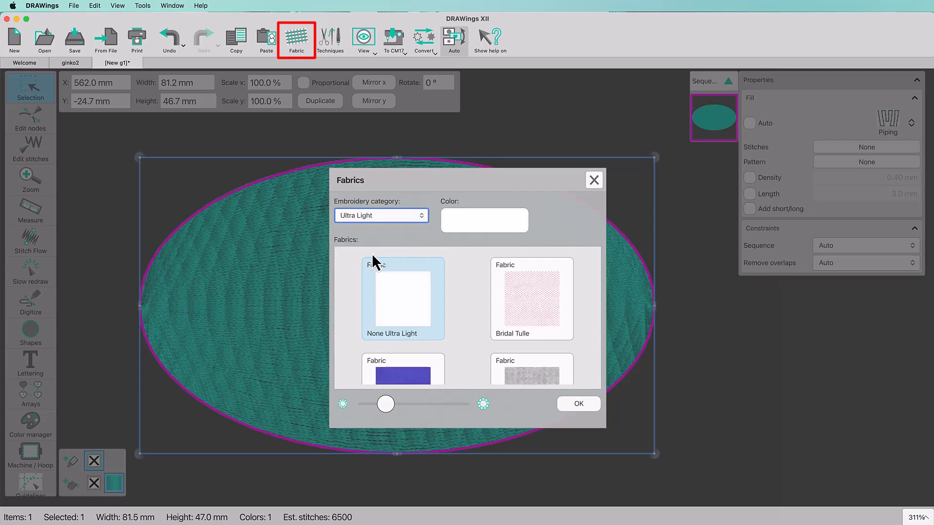
pyautogui.click(578, 404)
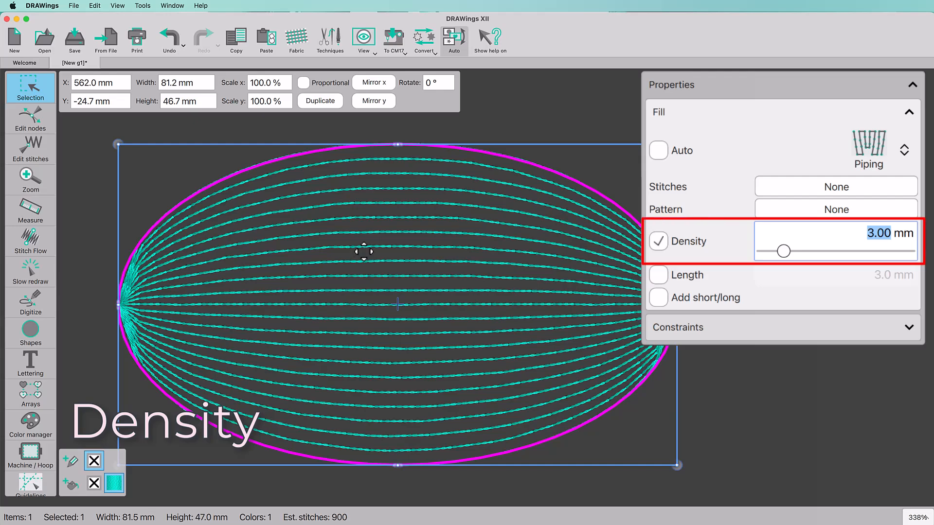
# - Inspect the spacing of the ellipse's piping lines and try densities of 1 mm and 4 mm
pyautogui.scroll(10, 364, 252)
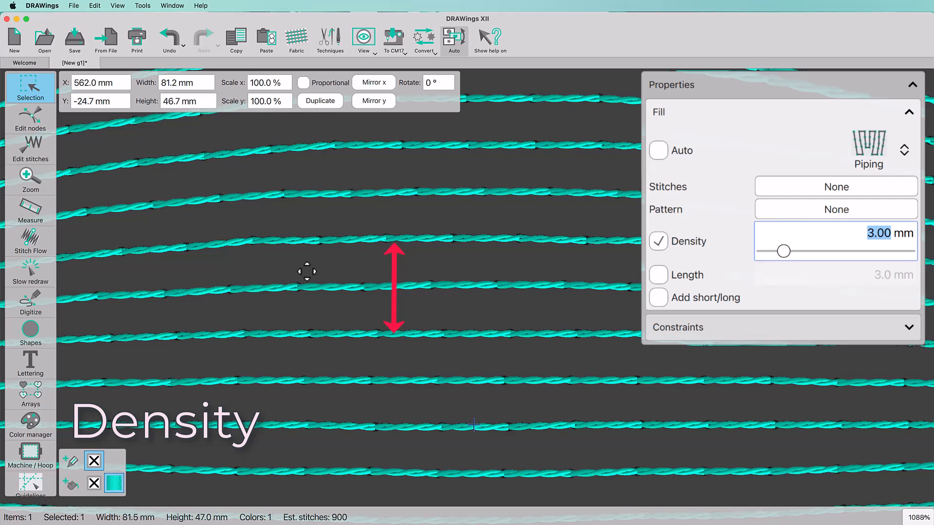
pyautogui.scroll(-10, 429, 325)
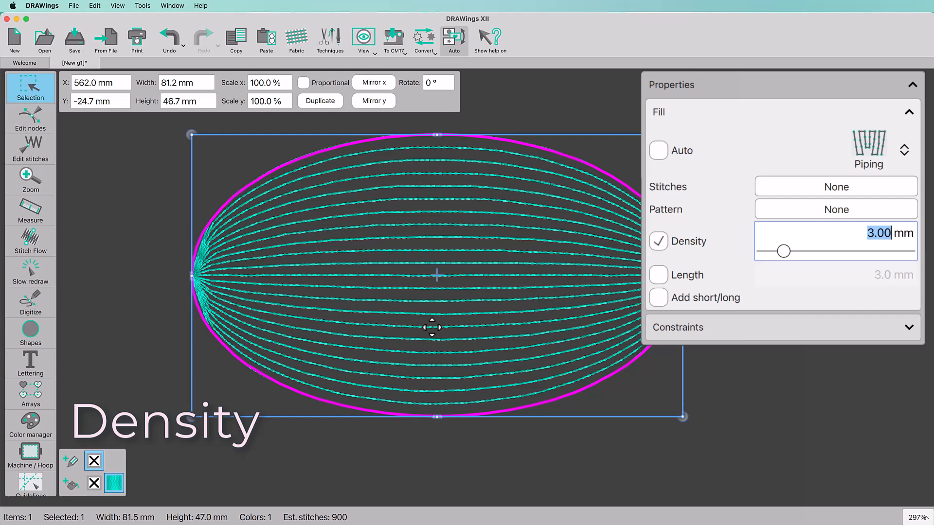
pyautogui.write('1')
pyautogui.press('Return')
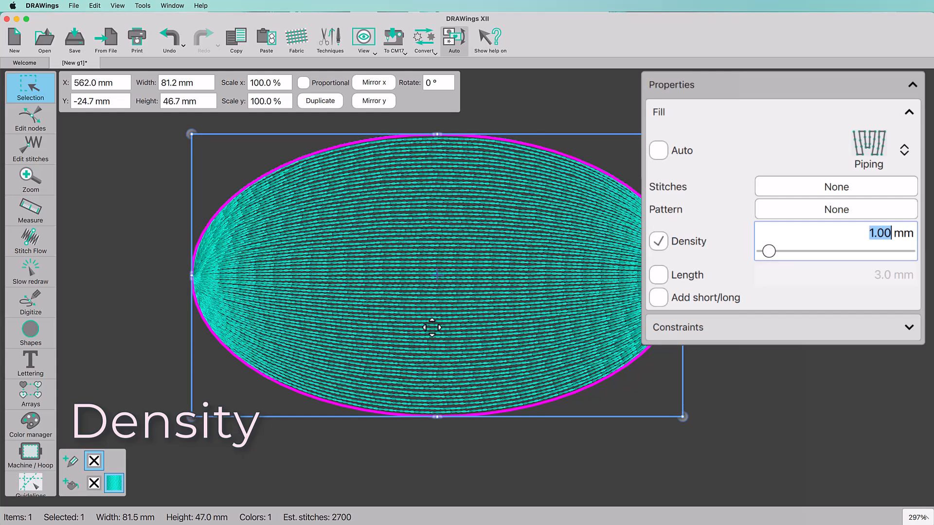
pyautogui.write('4')
pyautogui.press('Return')
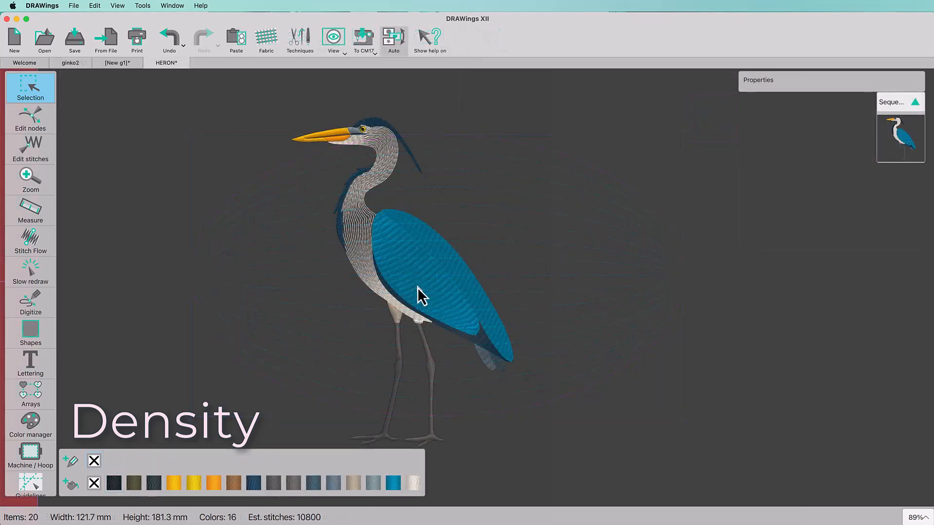
# - Enable custom density on the heron's blue wing and set it to 1 mm
pyautogui.click(418, 289)
pyautogui.scroll(5, 420, 272)
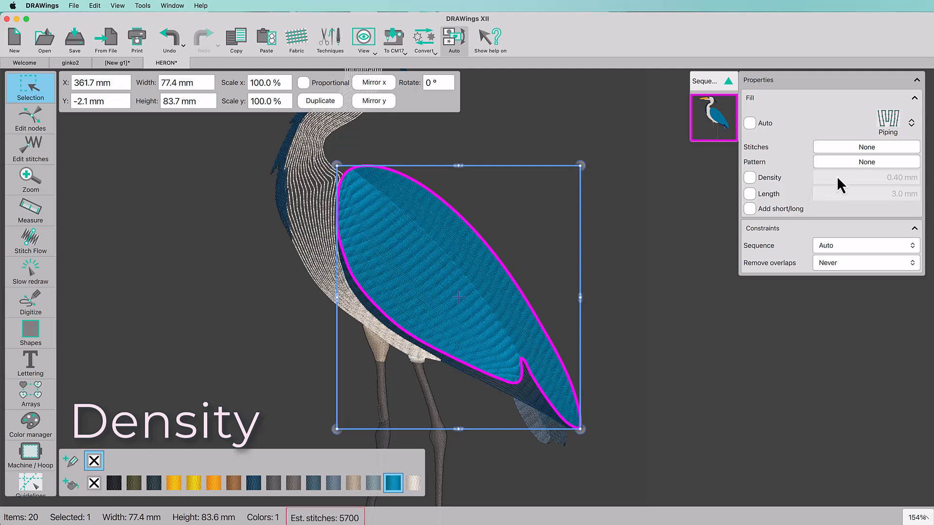
pyautogui.click(749, 177)
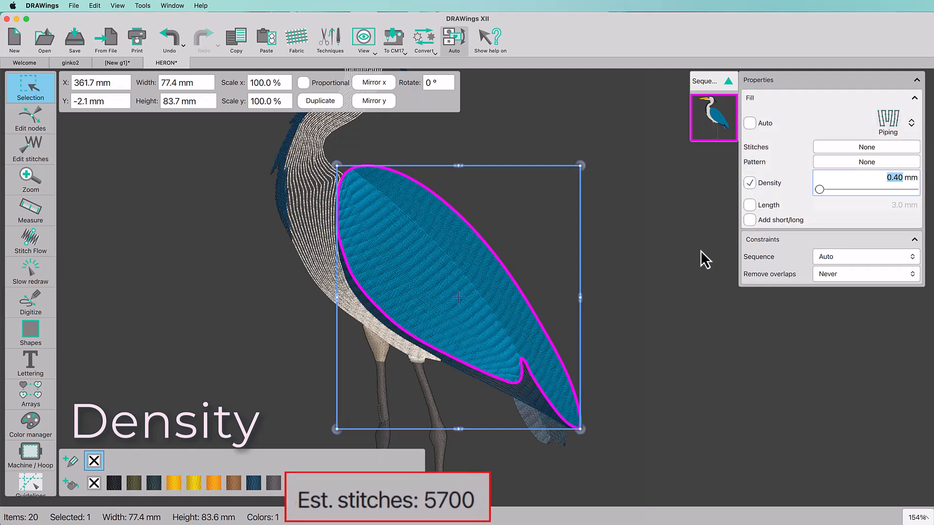
pyautogui.write('1')
pyautogui.press('Return')
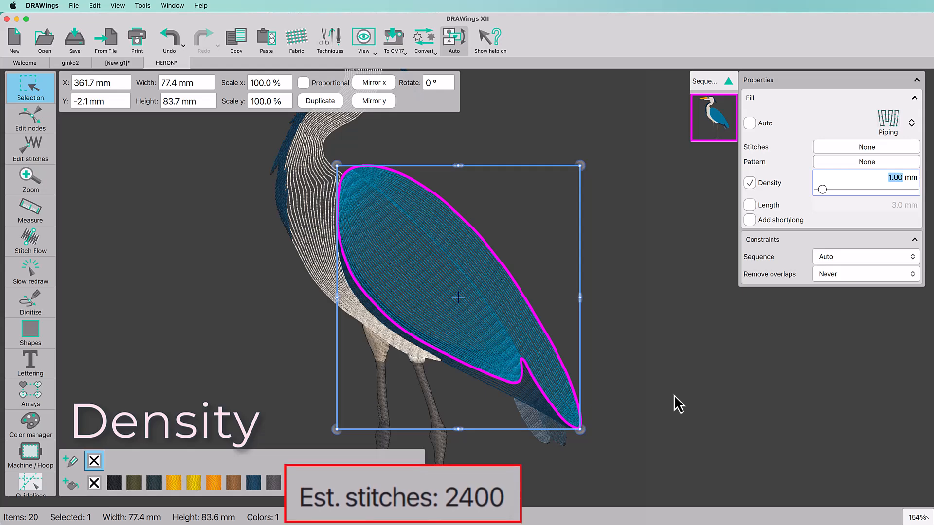
pyautogui.scroll(-2, 662, 400)
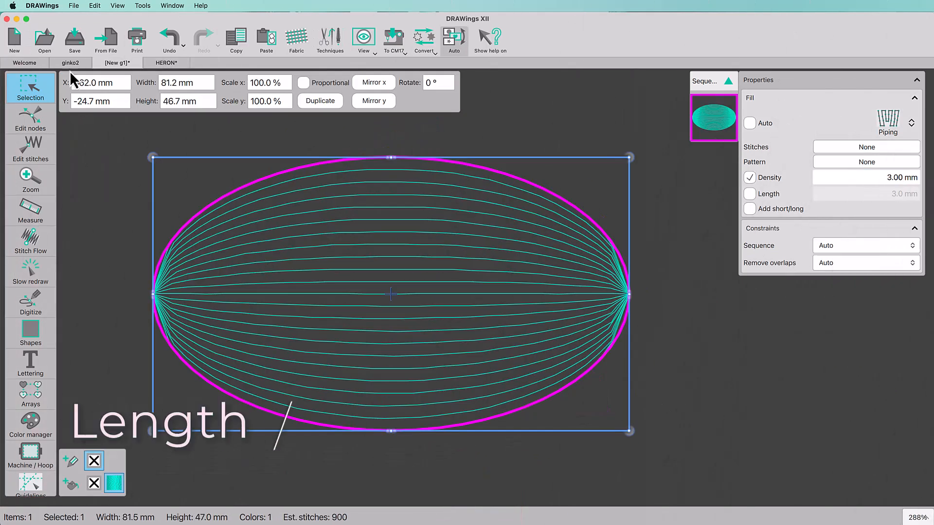
# - Show the stitch points of the ellipse's piping fill and examine their spacing up close
pyautogui.click(117, 6)
pyautogui.click(129, 42)
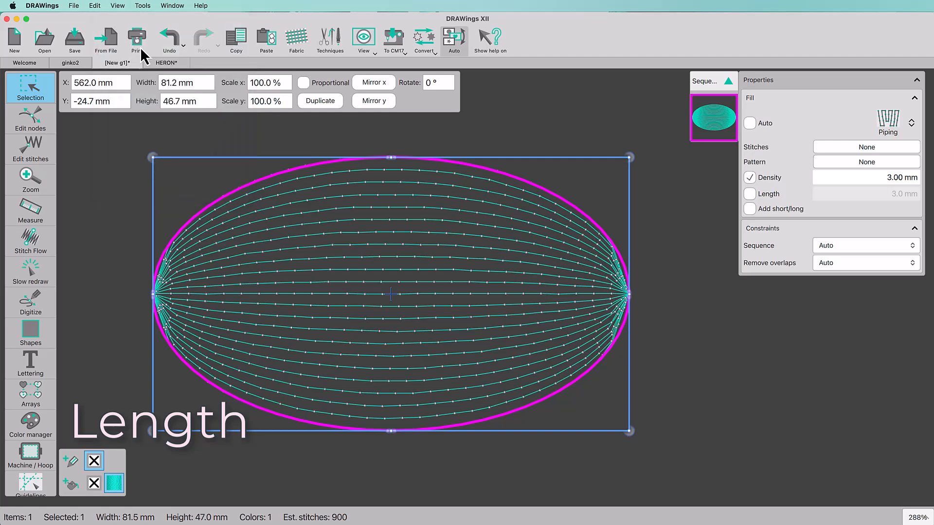
pyautogui.scroll(10, 362, 306)
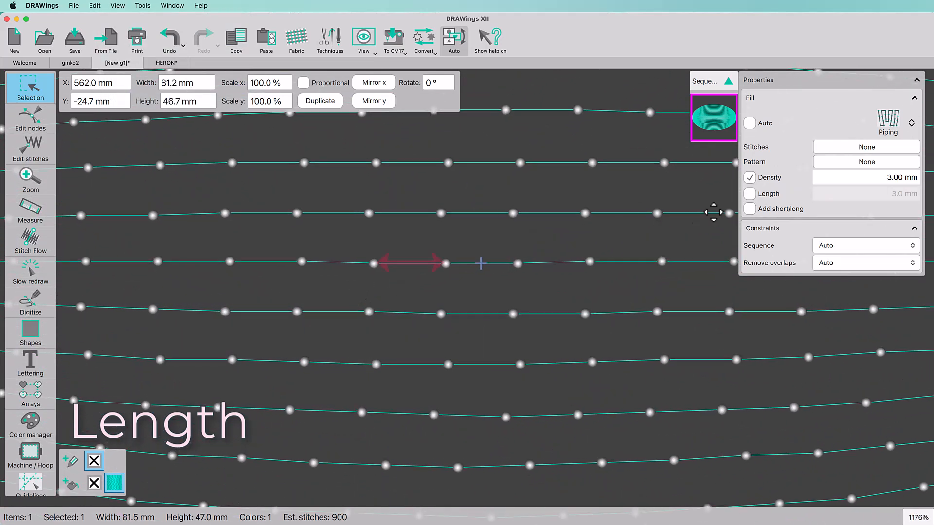
# - Enable the ellipse's custom stitch length of 3.0 mm and measure the distance between two neighbouring stitch points
pyautogui.click(750, 199)
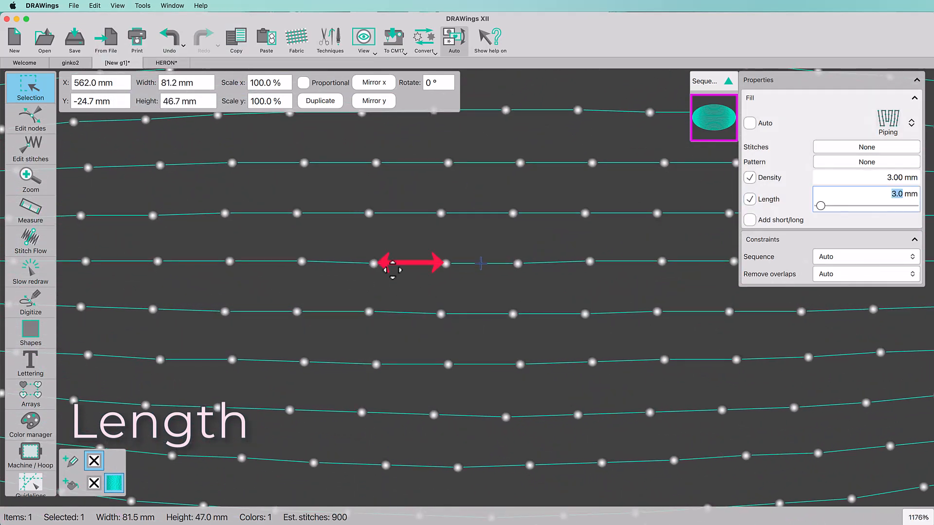
pyautogui.click(29, 221)
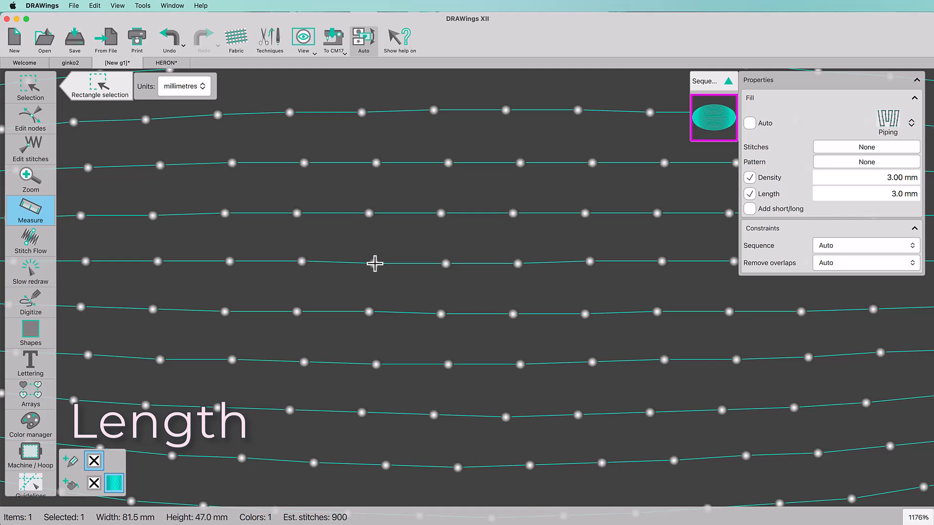
pyautogui.moveTo(374, 264); pyautogui.dragTo(446, 263)
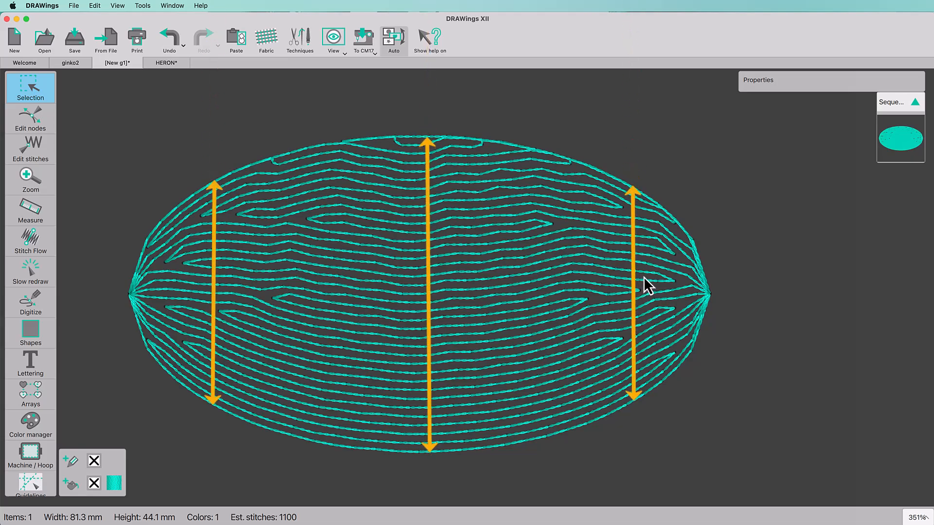
# - Examine the partial lines near the ellipse's right end and turn off Add short/long for its piping fill
pyautogui.scroll(5, 650, 285)
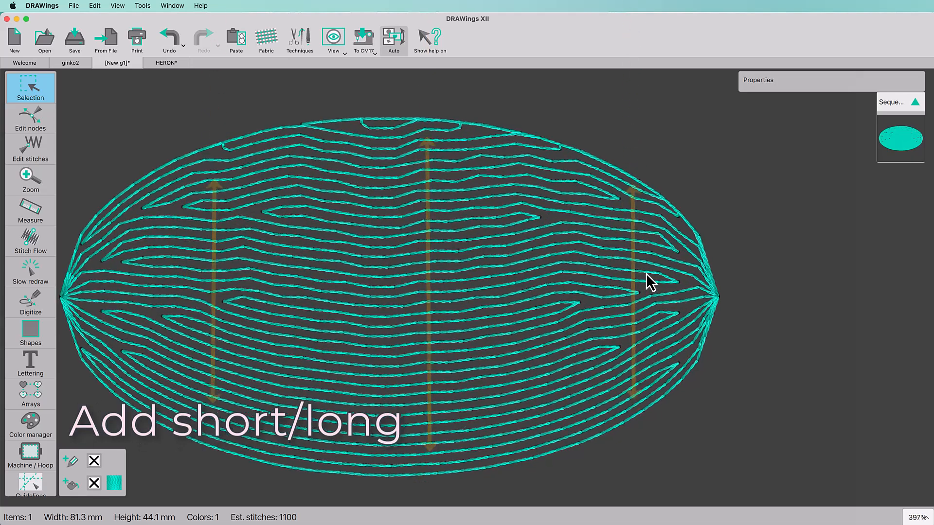
pyautogui.scroll(-4, 647, 275)
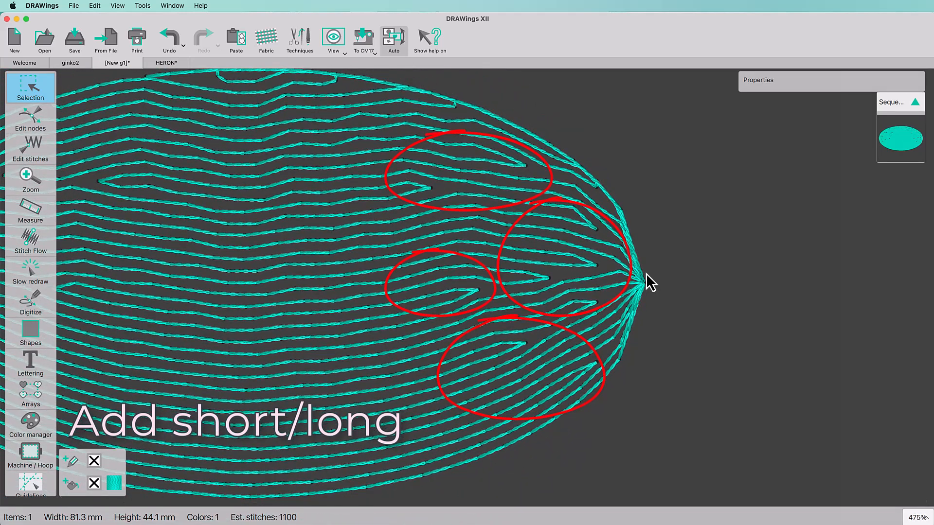
pyautogui.click(586, 313)
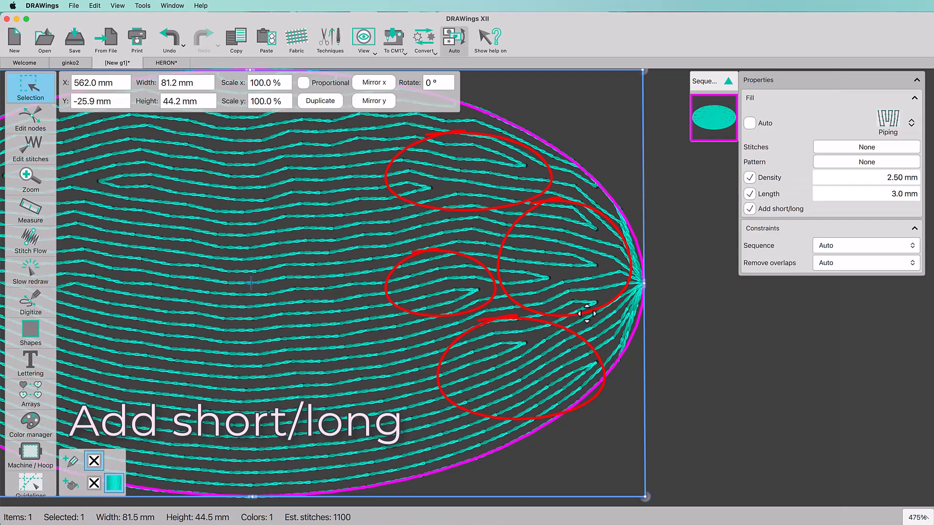
pyautogui.click(749, 209)
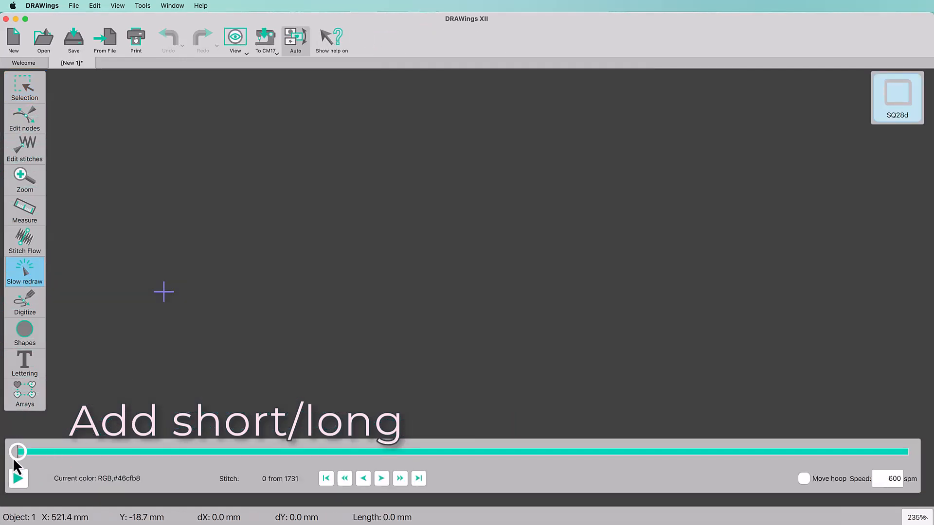
# - Run the slow redraw simulation from the first stitch through to the last
pyautogui.moveTo(17, 457)
pyautogui.mouseDown()
pyautogui.moveTo(297, 465)
pyautogui.moveTo(436, 486)
pyautogui.moveTo(481, 460)
pyautogui.moveTo(907, 452)
pyautogui.mouseUp()
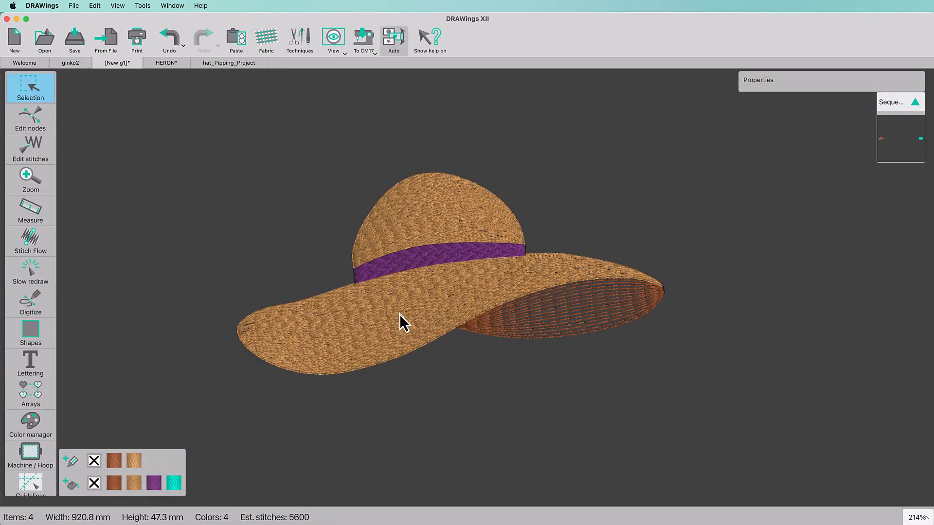
# - Set the straw hat's piping density to 1 mm and turn off its Add short/long option
pyautogui.click(399, 313)
pyautogui.click(750, 179)
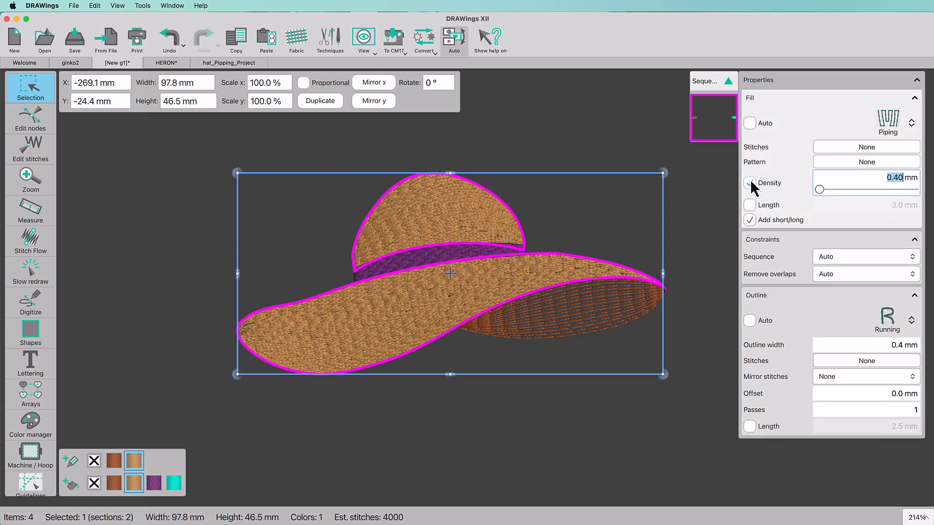
pyautogui.write('1')
pyautogui.press('Return')
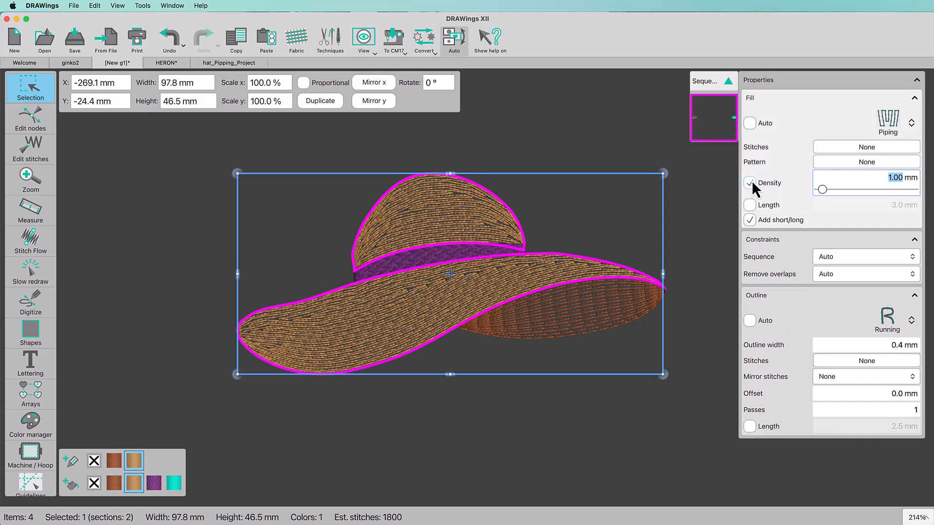
pyautogui.click(750, 220)
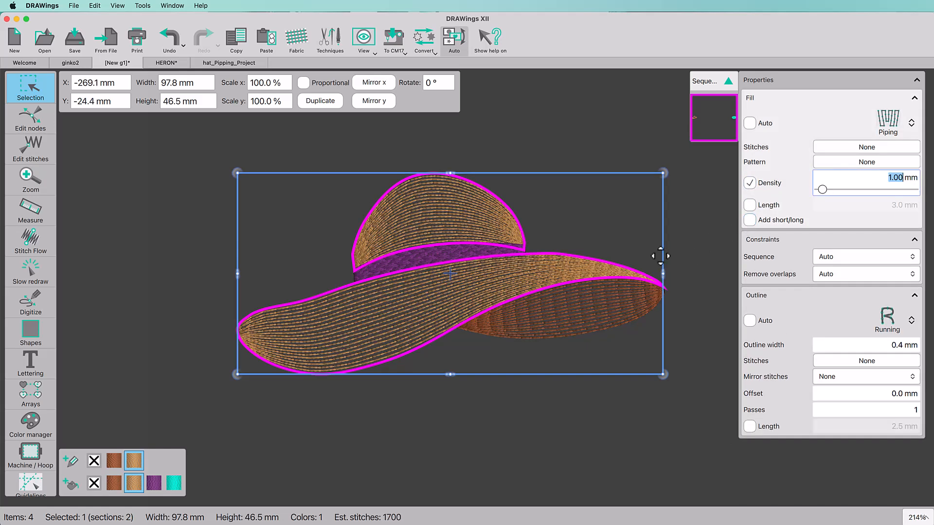
pyautogui.click(688, 256)
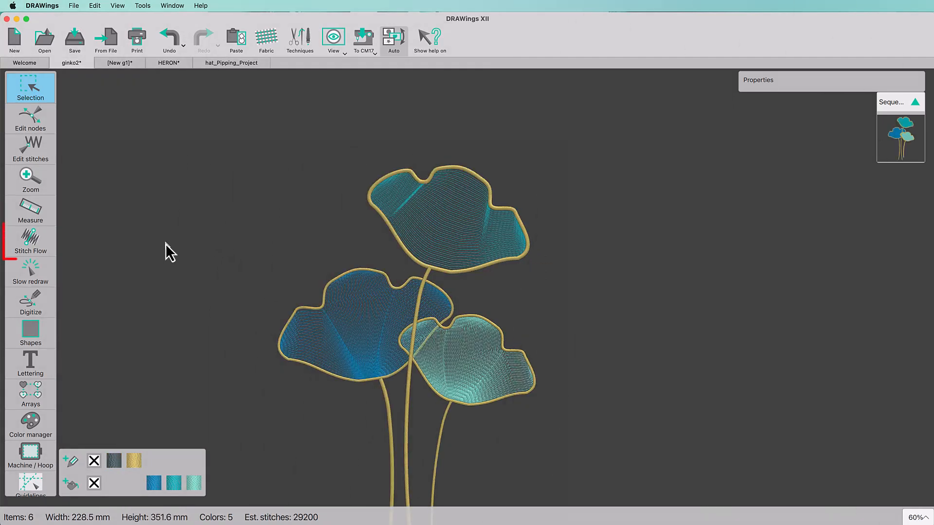
# - Use Stitch Flow to divide the top flower's fill from its left notch down to the stem, bowing the dividing line slightly left
pyautogui.click(30, 238)
pyautogui.click(451, 215)
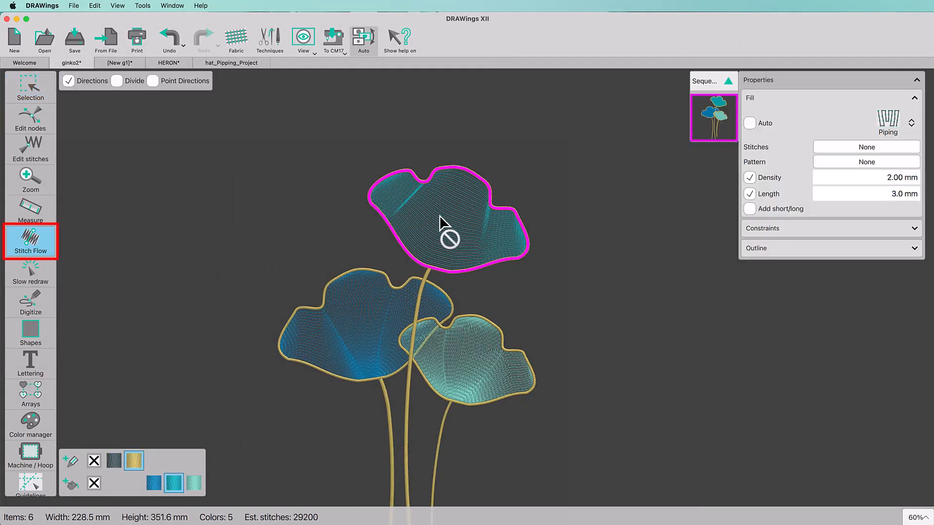
pyautogui.scroll(8, 425, 232)
pyautogui.scroll(2, 425, 232)
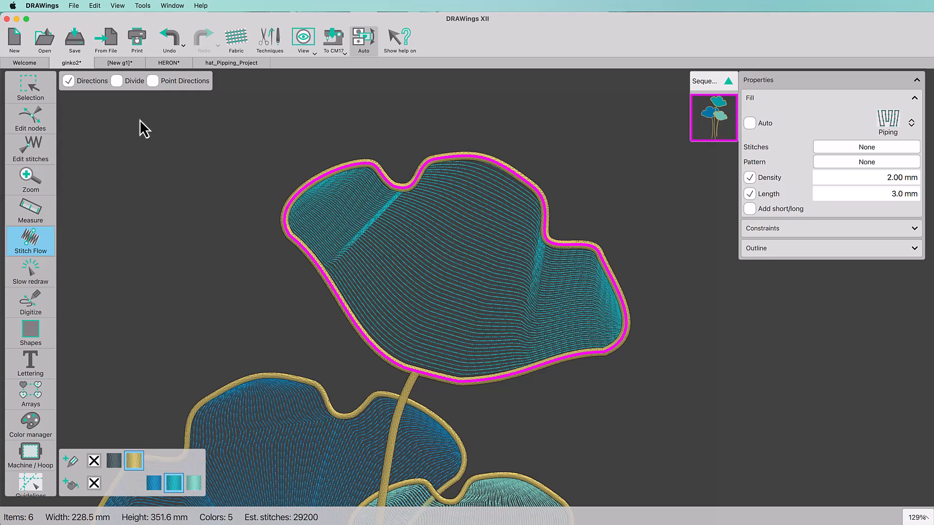
pyautogui.click(117, 81)
pyautogui.click(410, 364)
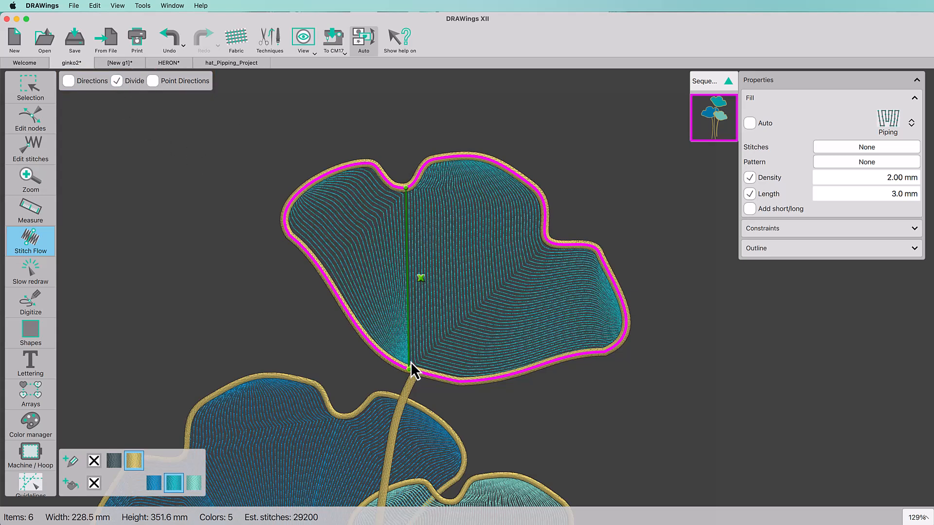
pyautogui.moveTo(408, 297); pyautogui.dragTo(399, 288)
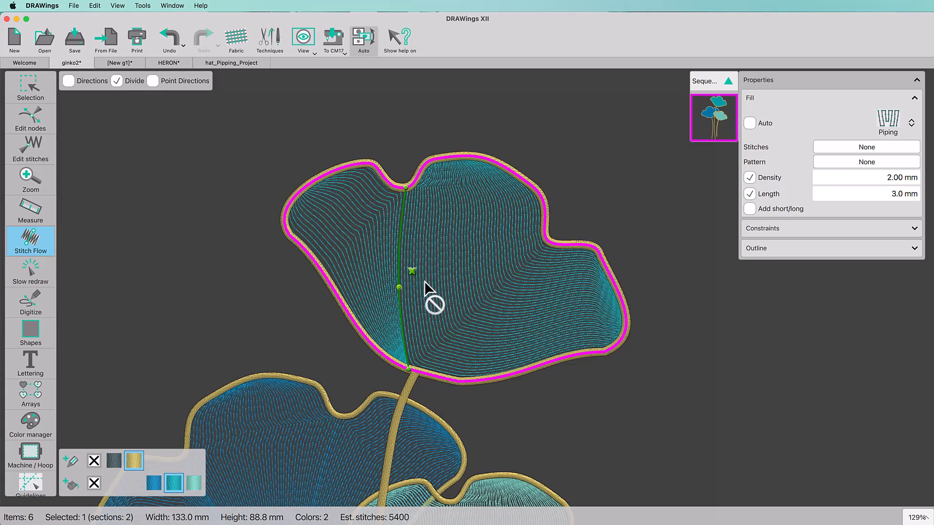
# - Add a second dividing line from the top flower's right notch to the stem and curve it slightly outward
pyautogui.click(430, 358)
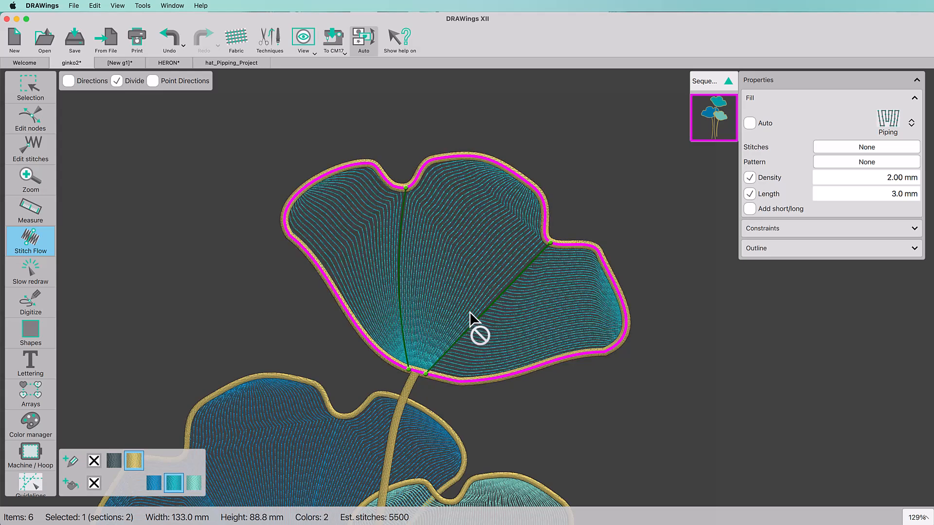
pyautogui.click(489, 317)
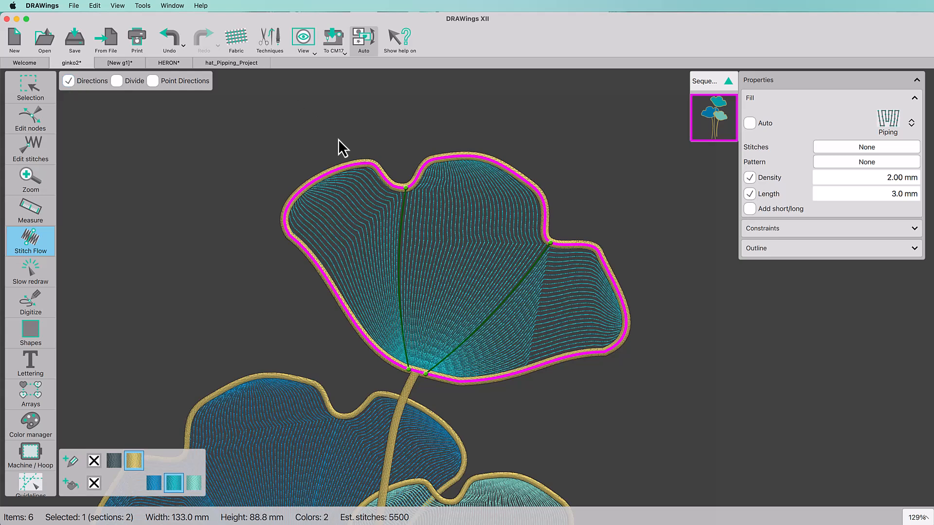
# - Add direction lines across the outer edges of the top flower's left, middle and right lobes, and finish editing the stitch flow
pyautogui.moveTo(305, 231); pyautogui.dragTo(296, 227)
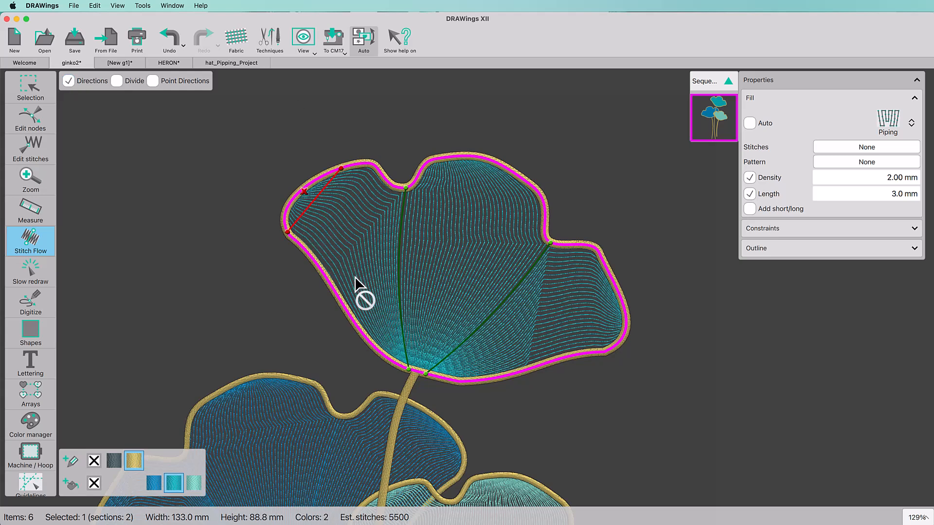
pyautogui.moveTo(602, 280)
pyautogui.mouseDown()
pyautogui.moveTo(608, 362)
pyautogui.moveTo(614, 351)
pyautogui.mouseUp()
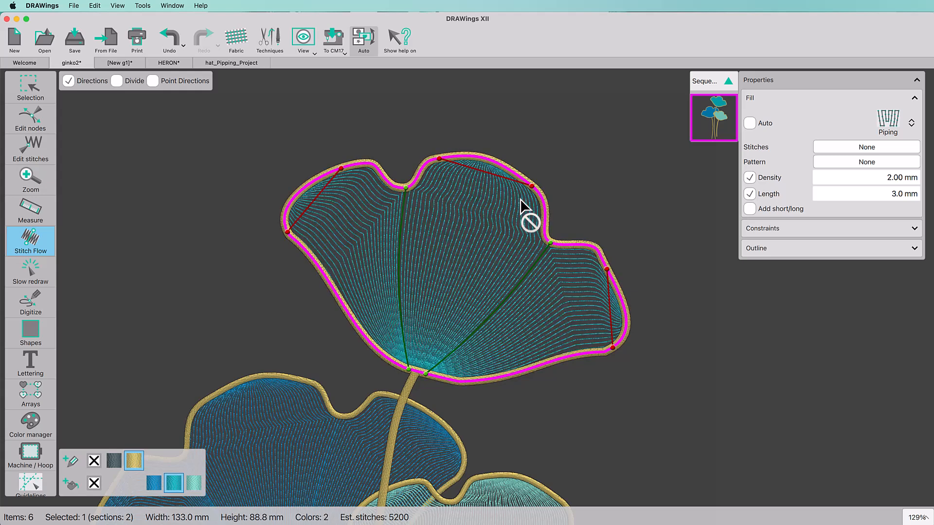
pyautogui.click(30, 87)
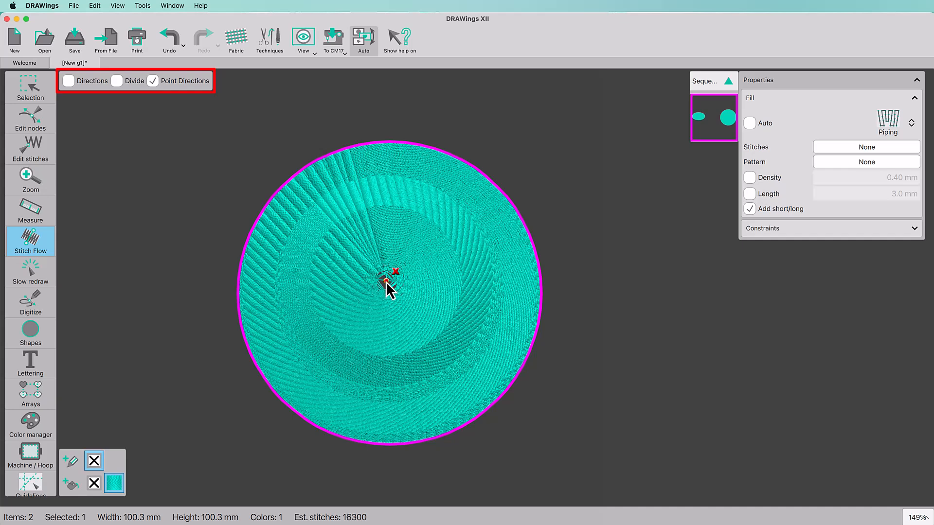
# - Enable the custom density on the circle's Piping fill and set it to 3 mm
pyautogui.click(750, 179)
pyautogui.write('3')
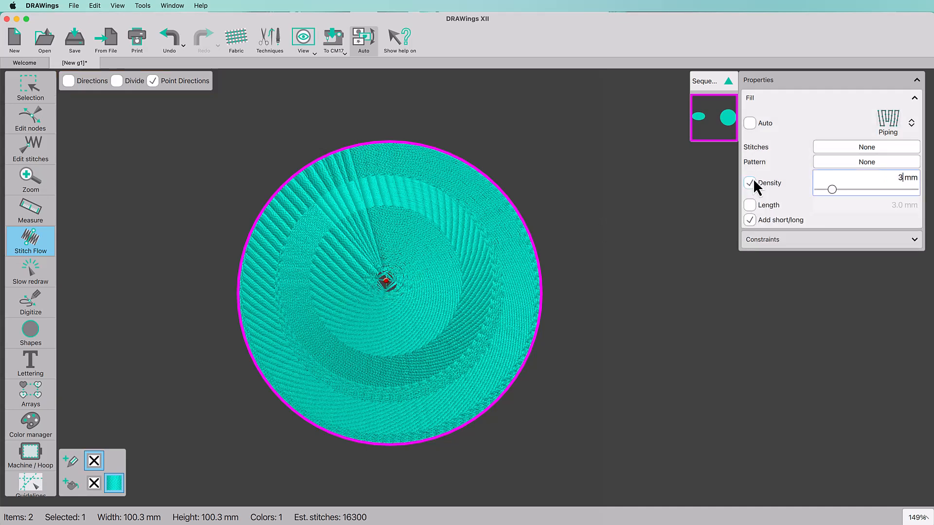
pyautogui.press('Return')
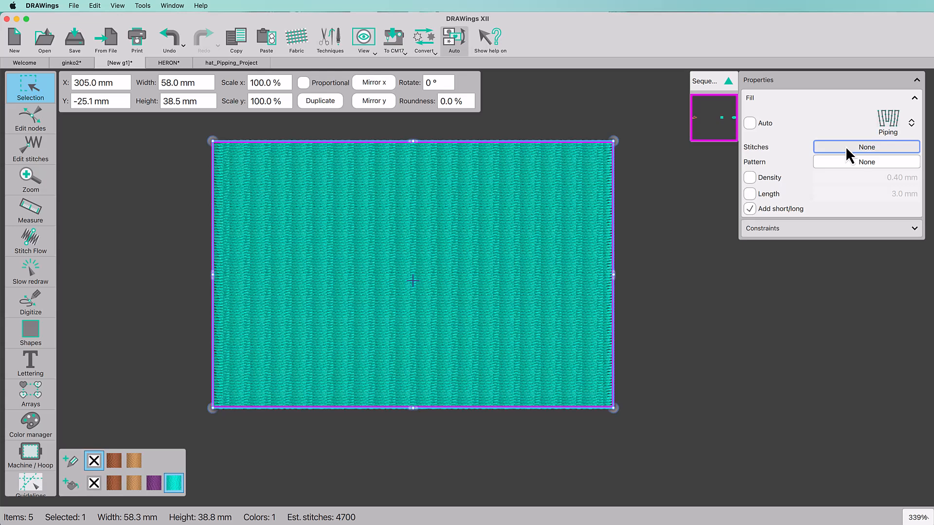
# - Apply decorative stitch 99 to the rectangle's Piping fill and replace it with stitch 156
pyautogui.click(846, 146)
pyautogui.scroll(-5, 759, 427)
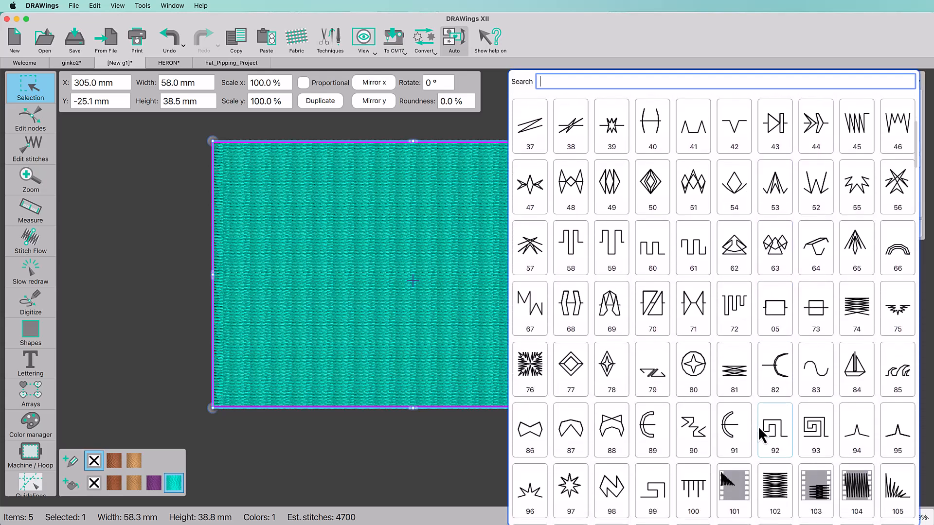
pyautogui.click(653, 480)
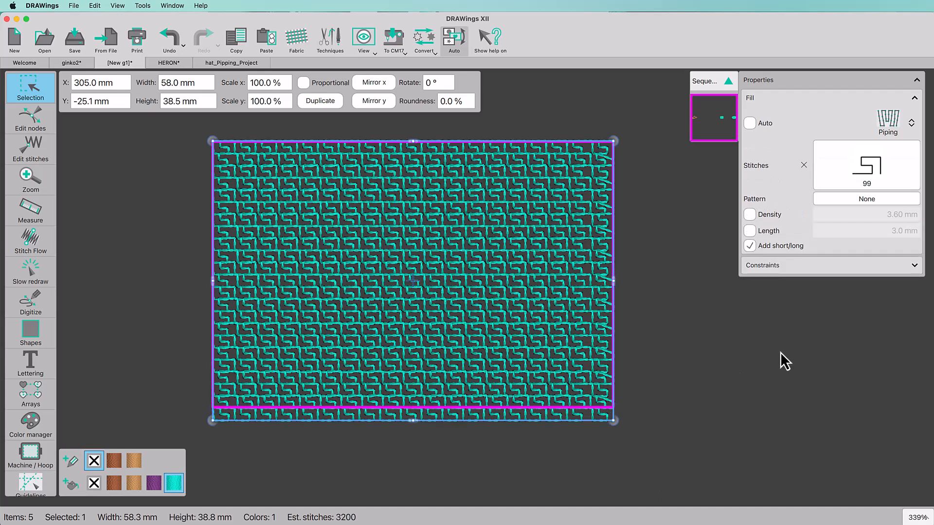
pyautogui.click(881, 167)
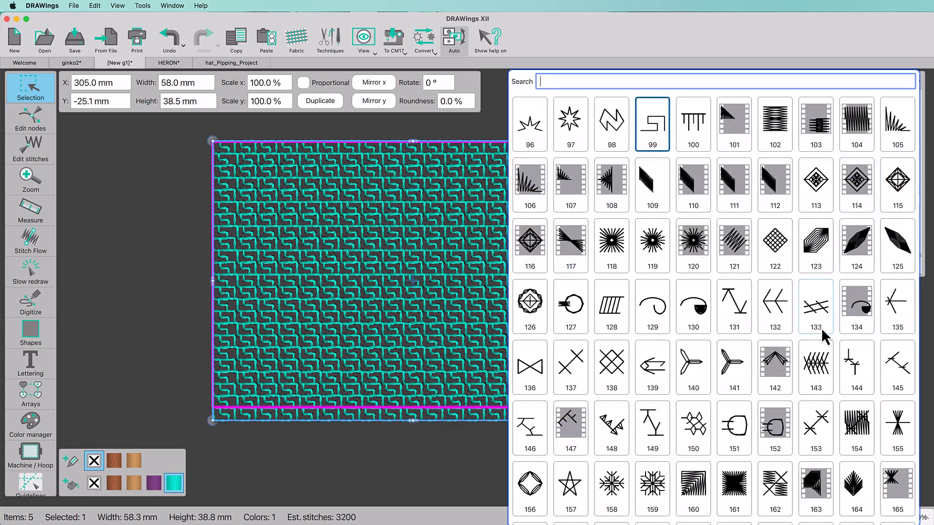
pyautogui.click(732, 314)
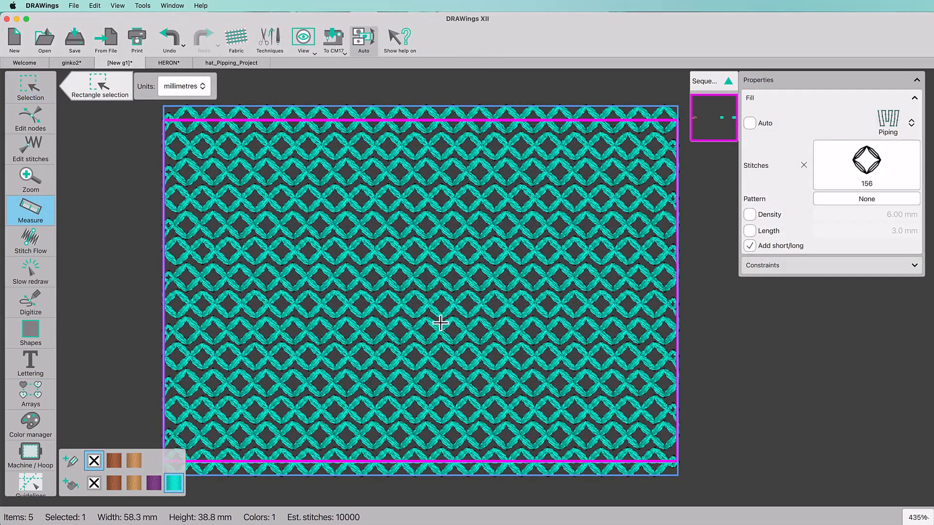
# - Measure the vertical spacing between matching stitch 156 rows and the horizontal width of one motif
pyautogui.scroll(8, 440, 323)
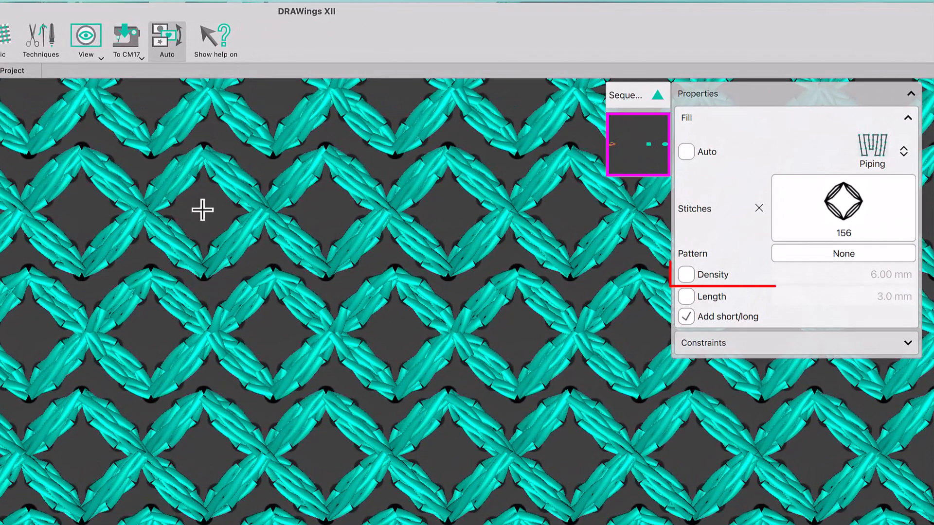
pyautogui.moveTo(230, 204)
pyautogui.mouseDown()
pyautogui.moveTo(229, 431)
pyautogui.moveTo(201, 454)
pyautogui.mouseUp()
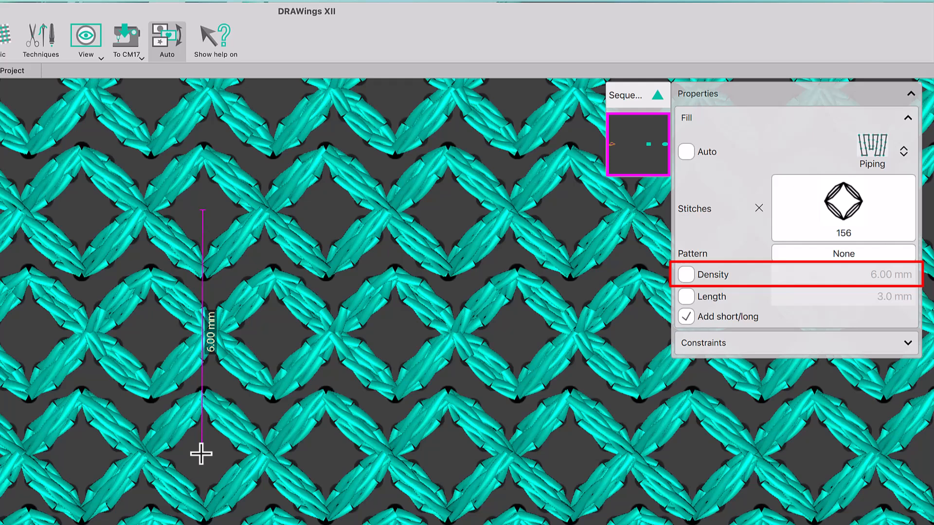
pyautogui.moveTo(201, 454); pyautogui.dragTo(200, 452)
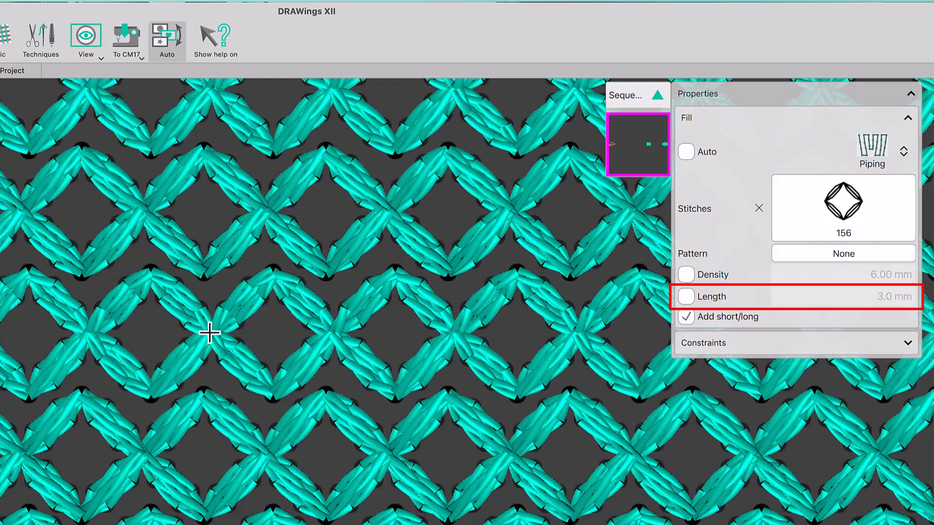
pyautogui.moveTo(209, 334); pyautogui.dragTo(331, 332)
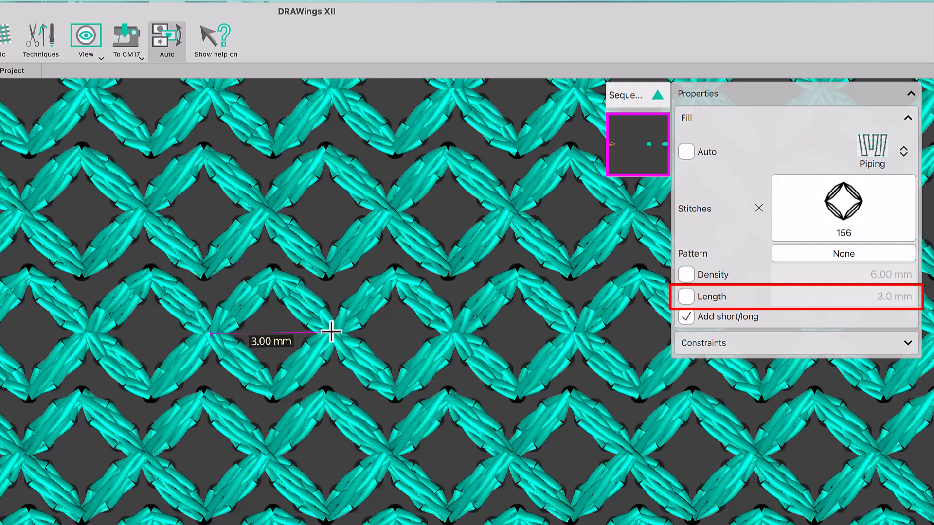
pyautogui.moveTo(330, 332); pyautogui.dragTo(332, 332)
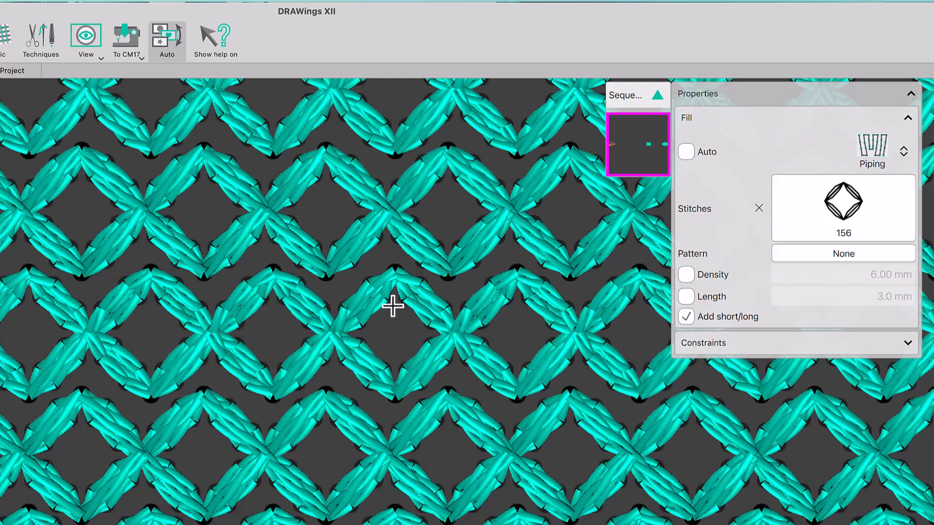
# - Enable the custom length on the fill with stitch 80 and try 3 mm and 2 mm
pyautogui.click(688, 299)
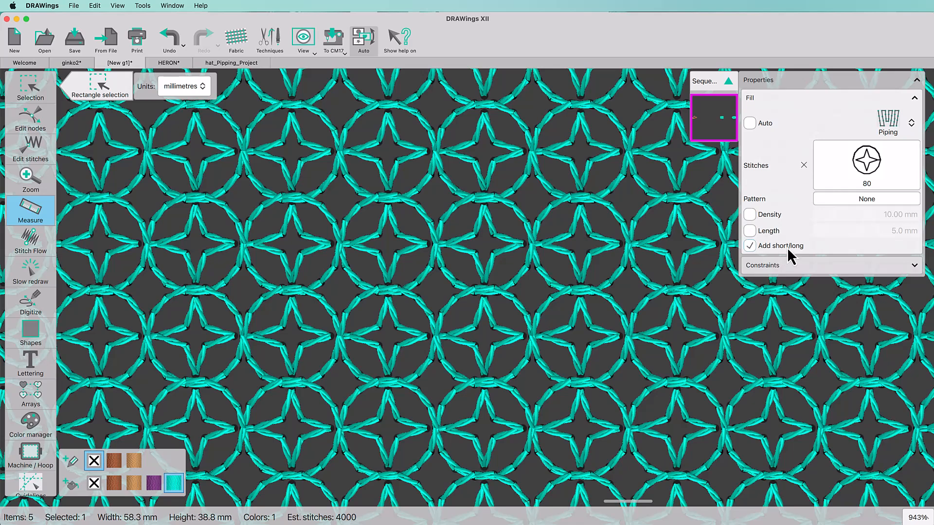
pyautogui.click(773, 232)
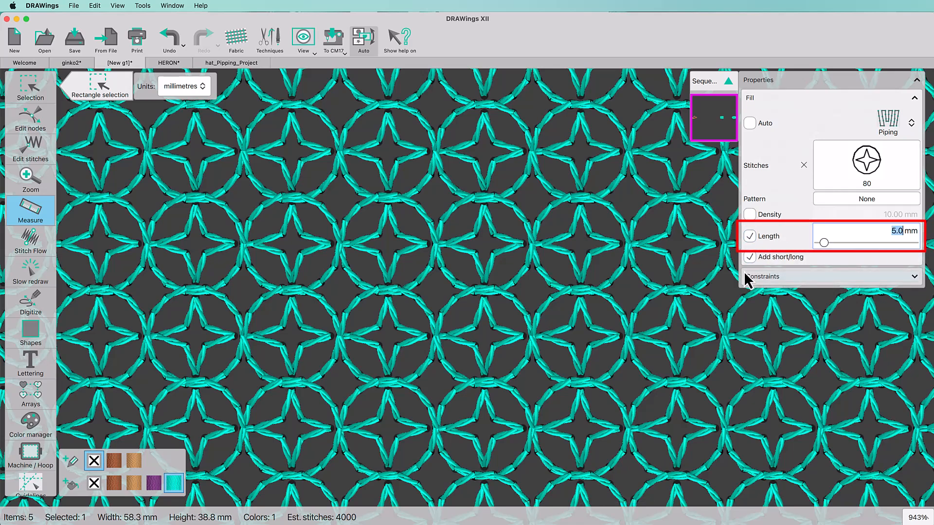
pyautogui.write('3')
pyautogui.press('Return')
pyautogui.write('2')
pyautogui.press('Return')
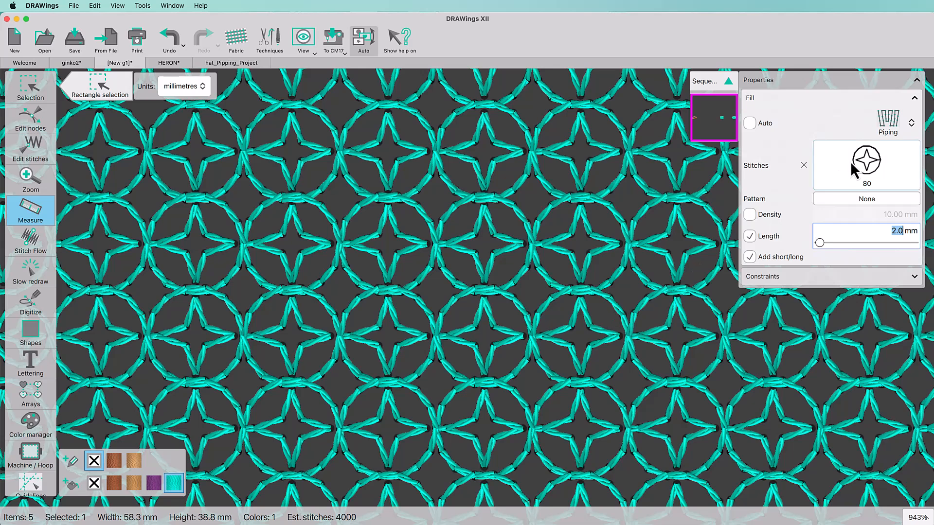
# - Reset the rectangle's Piping fill to its defaults and leave its custom length turned off
pyautogui.rightClick(890, 128)
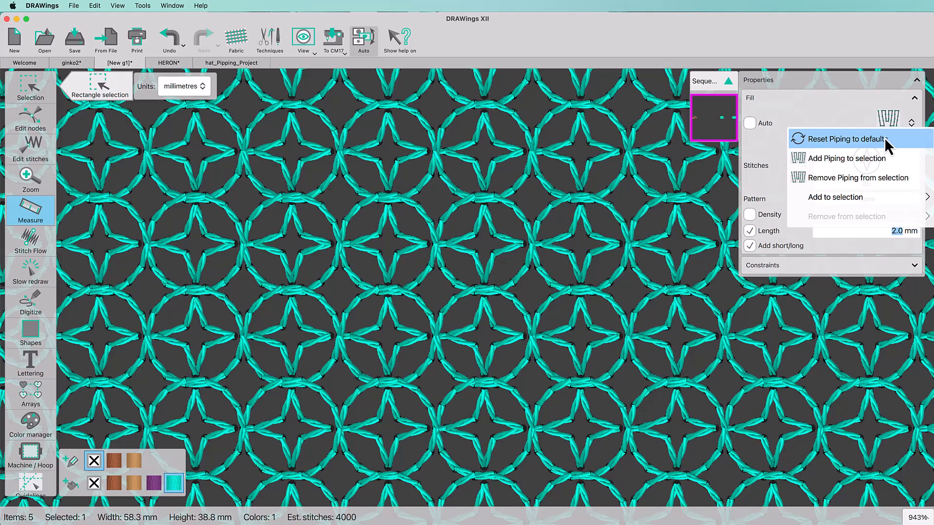
pyautogui.click(885, 141)
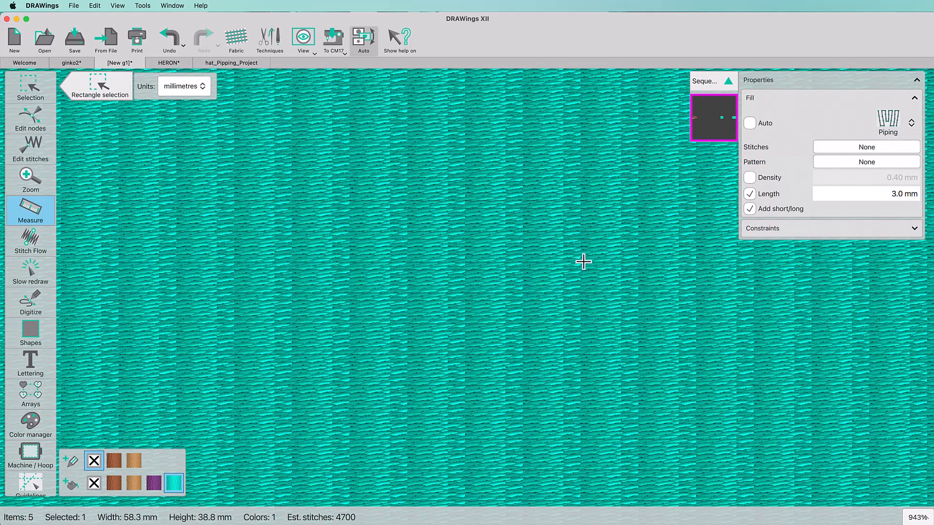
pyautogui.scroll(-2, 642, 278)
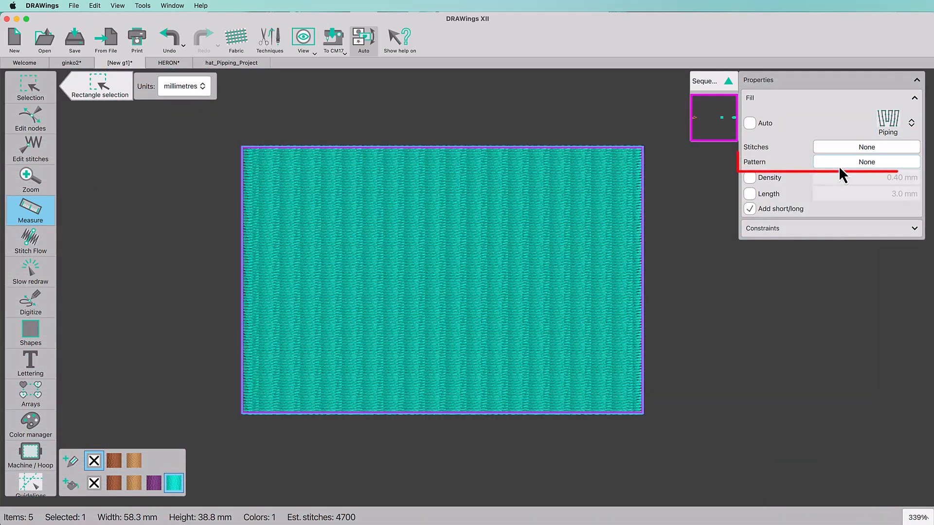
# - Apply the sea waves1 pattern to the rectangle's fill, replace it with /5 dbl, and inspect the stitches up close
pyautogui.click(839, 166)
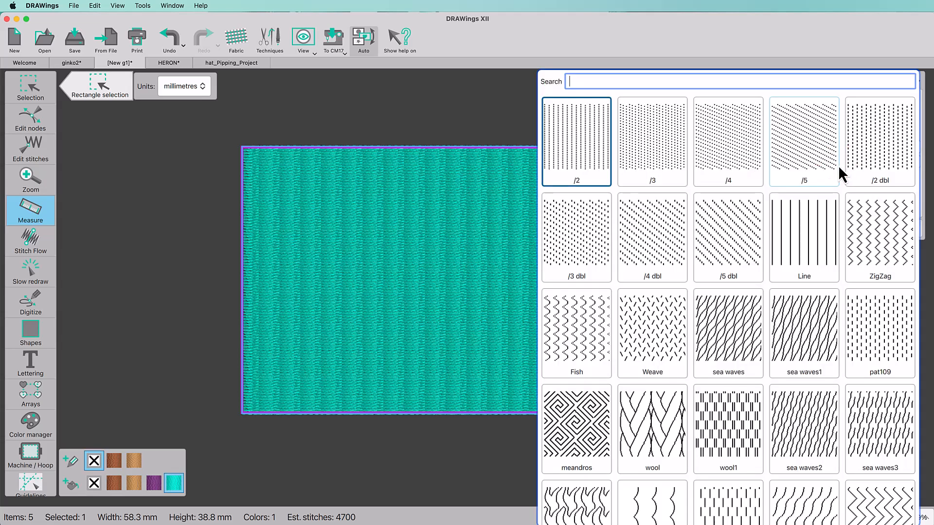
pyautogui.click(805, 332)
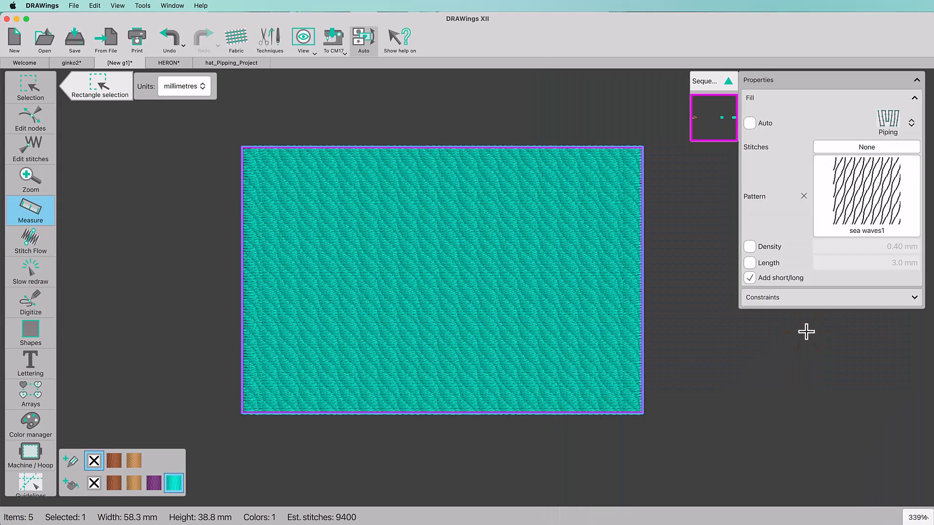
pyautogui.click(842, 205)
pyautogui.scroll(3, 754, 180)
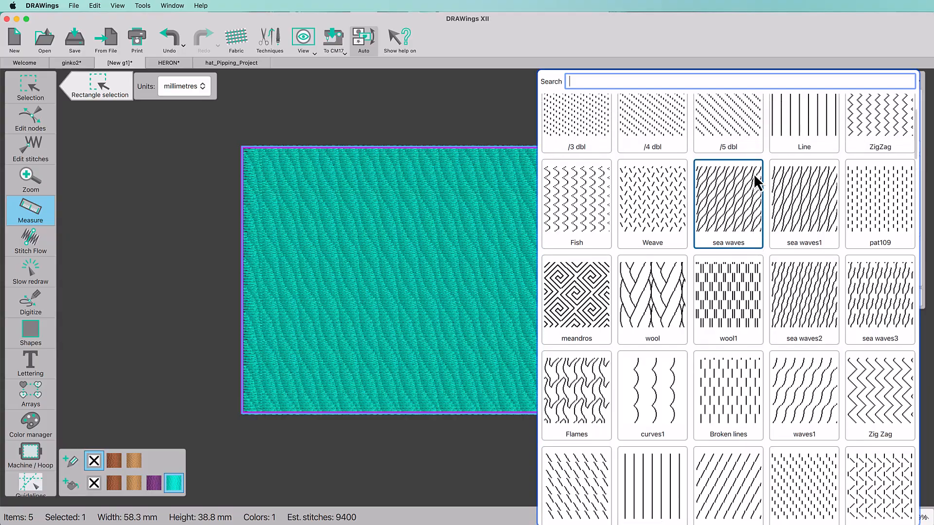
pyautogui.click(735, 130)
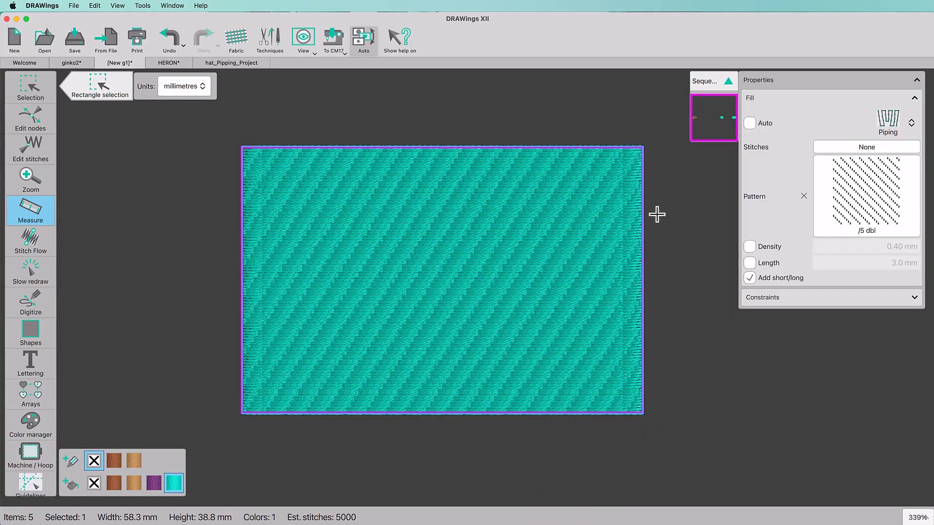
pyautogui.scroll(5, 527, 265)
pyautogui.scroll(5, 536, 258)
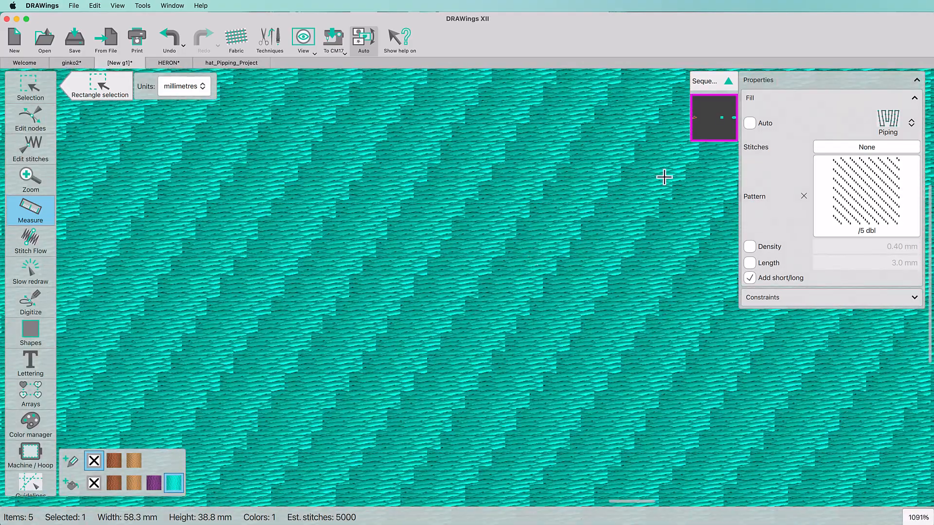
# - Apply the ZigZag08 stitch to the rectangle's fill and change its pattern to Line
pyautogui.click(841, 147)
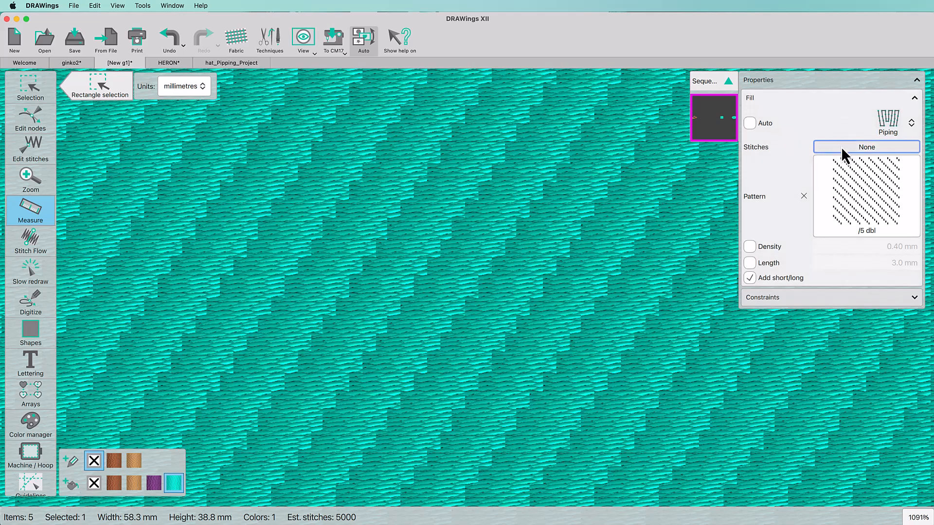
pyautogui.scroll(-5, 705, 299)
pyautogui.scroll(-5, 704, 299)
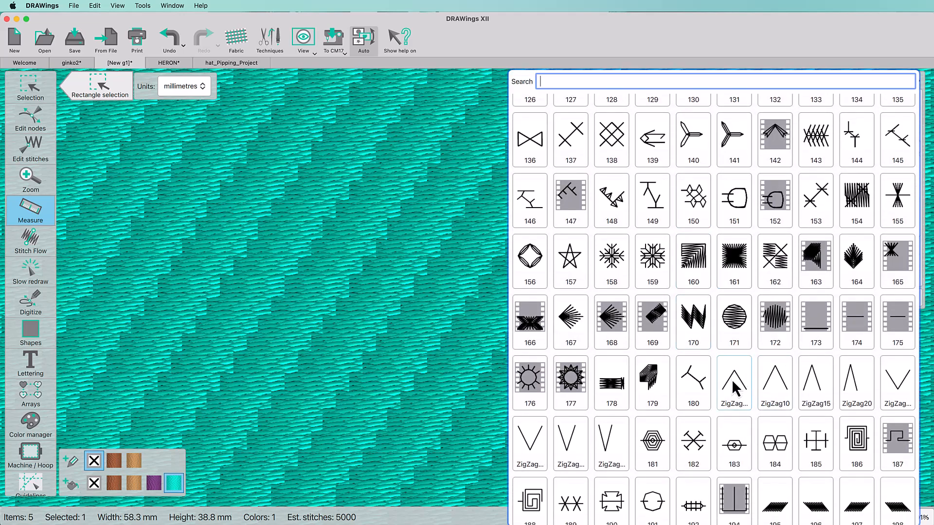
pyautogui.click(732, 379)
pyautogui.click(859, 238)
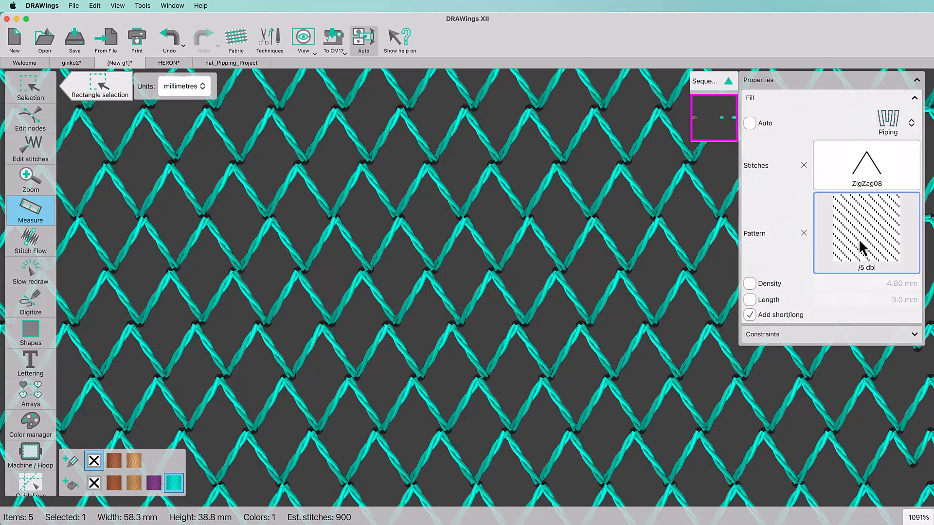
pyautogui.click(812, 159)
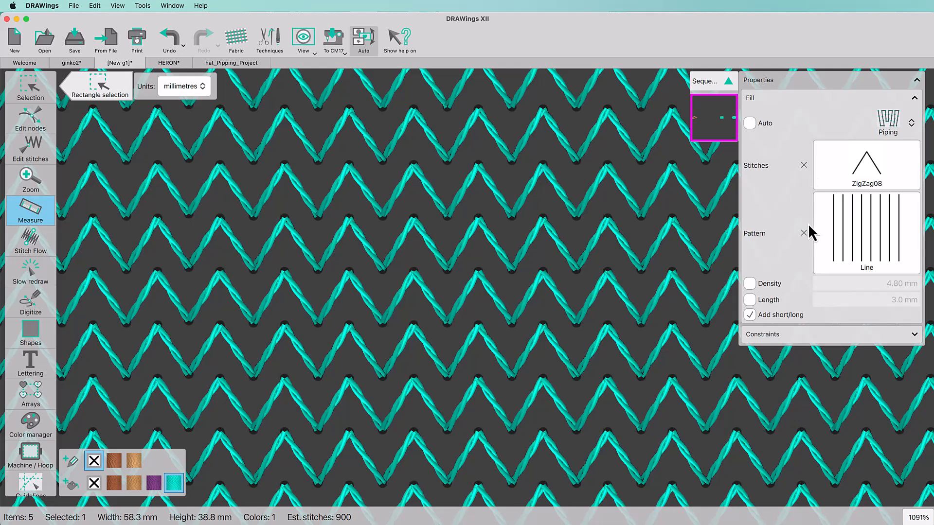
# - Enable the zigzag fill's custom density and length, setting density to 6 mm and length to 5 mm
pyautogui.click(753, 284)
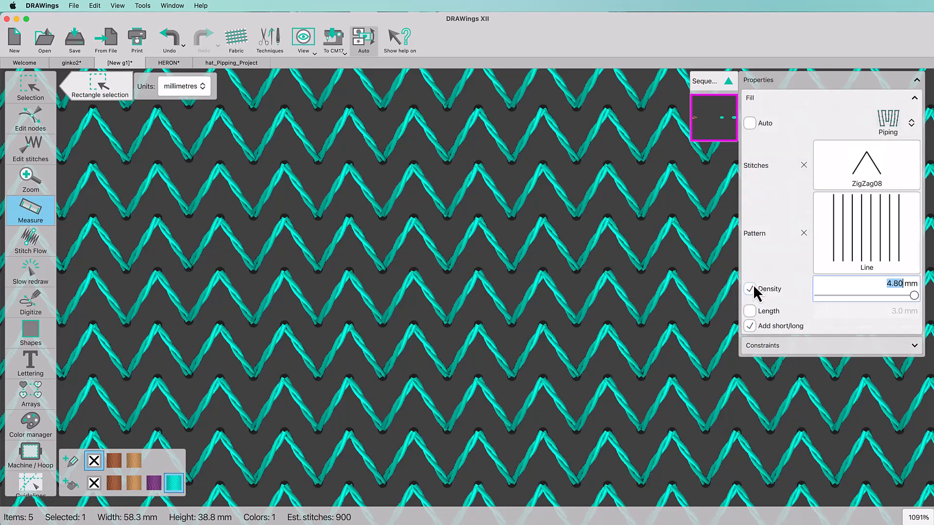
pyautogui.write('6')
pyautogui.press('Return')
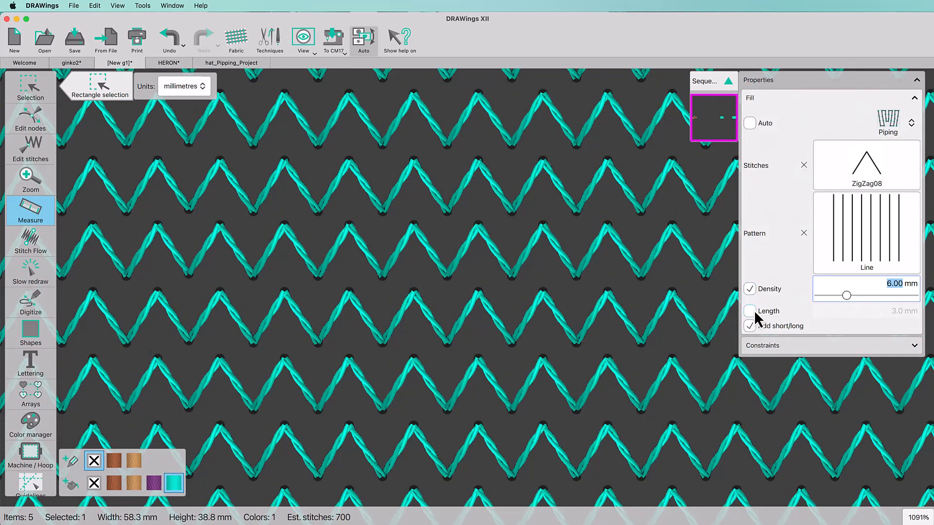
pyautogui.click(754, 310)
pyautogui.write('5')
pyautogui.press('Return')
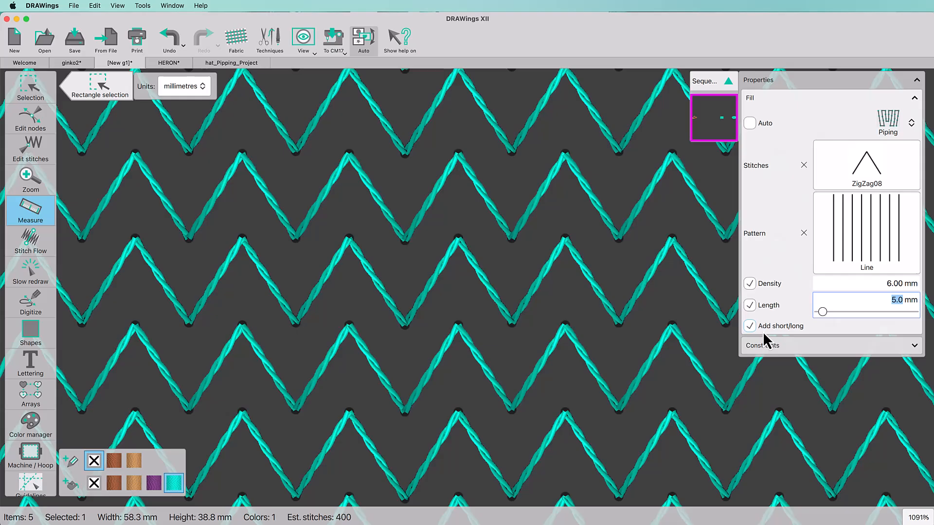